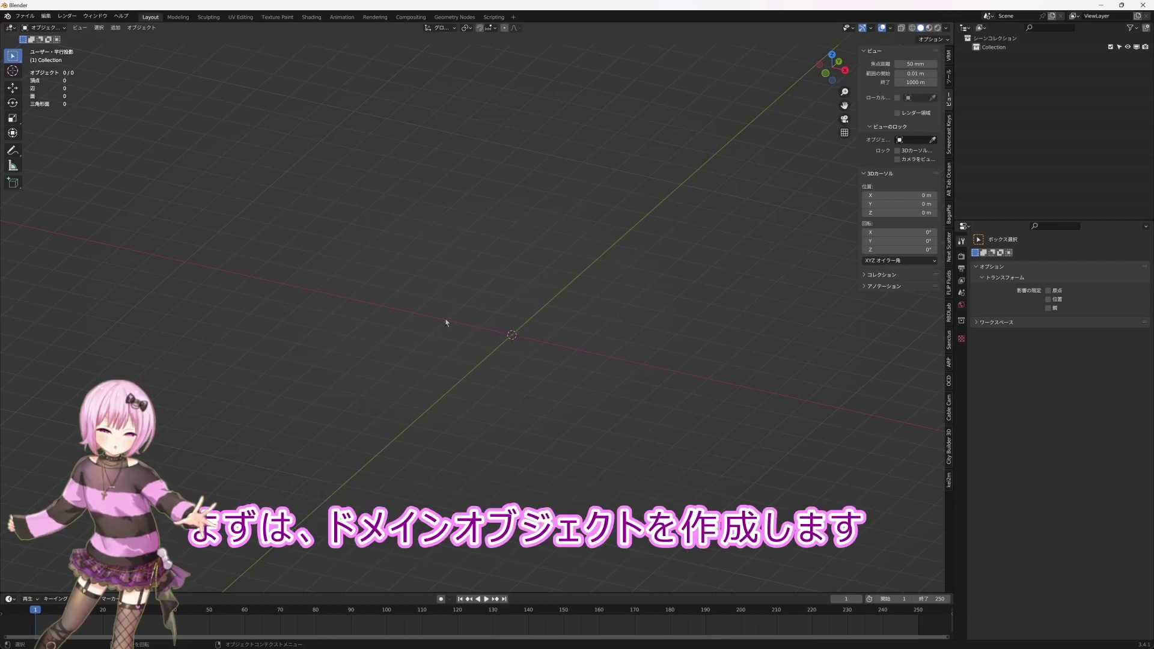
# - Add a cube at the scene origin
pyautogui.hotkey('shift', 'a')
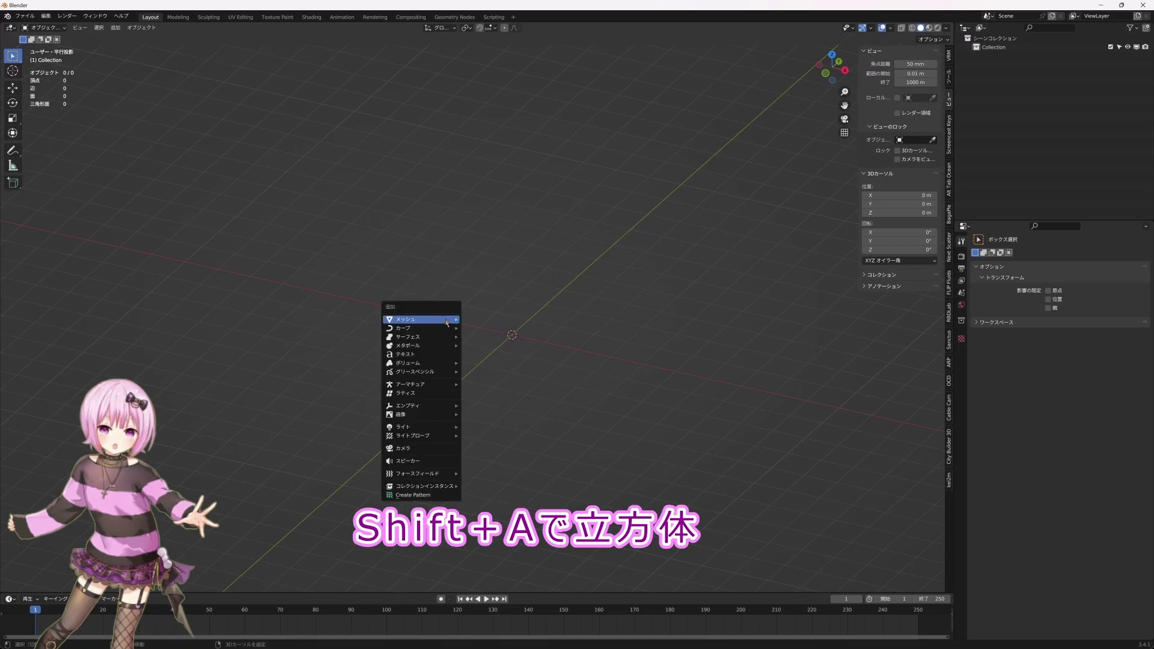
pyautogui.moveTo(419, 319)
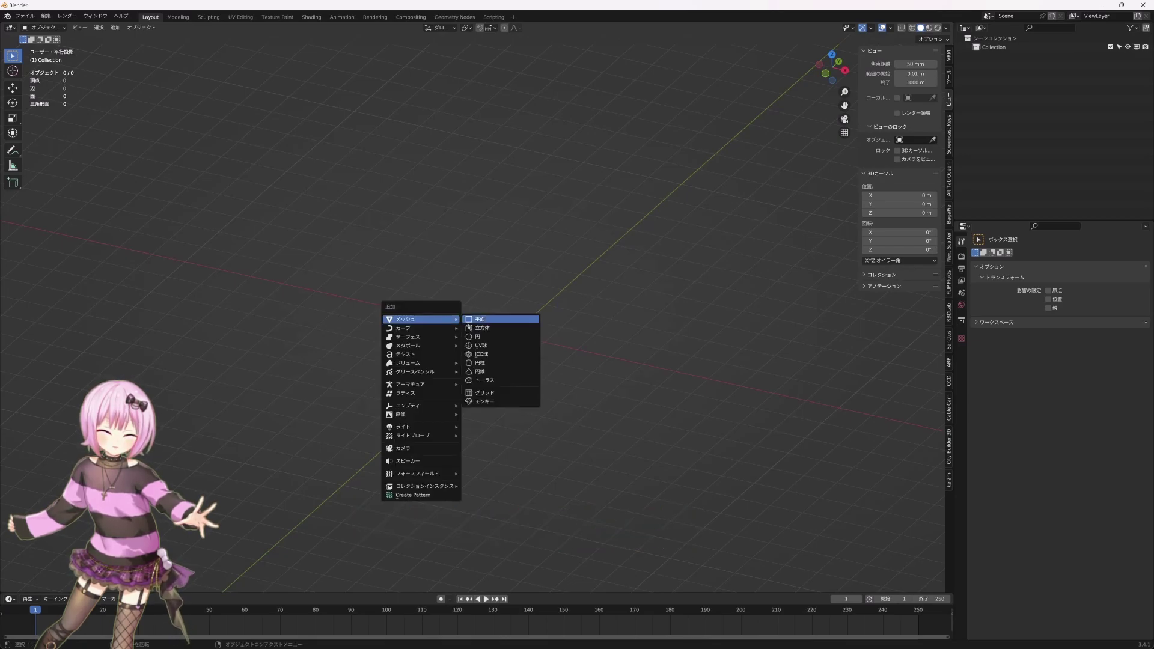
pyautogui.click(482, 328)
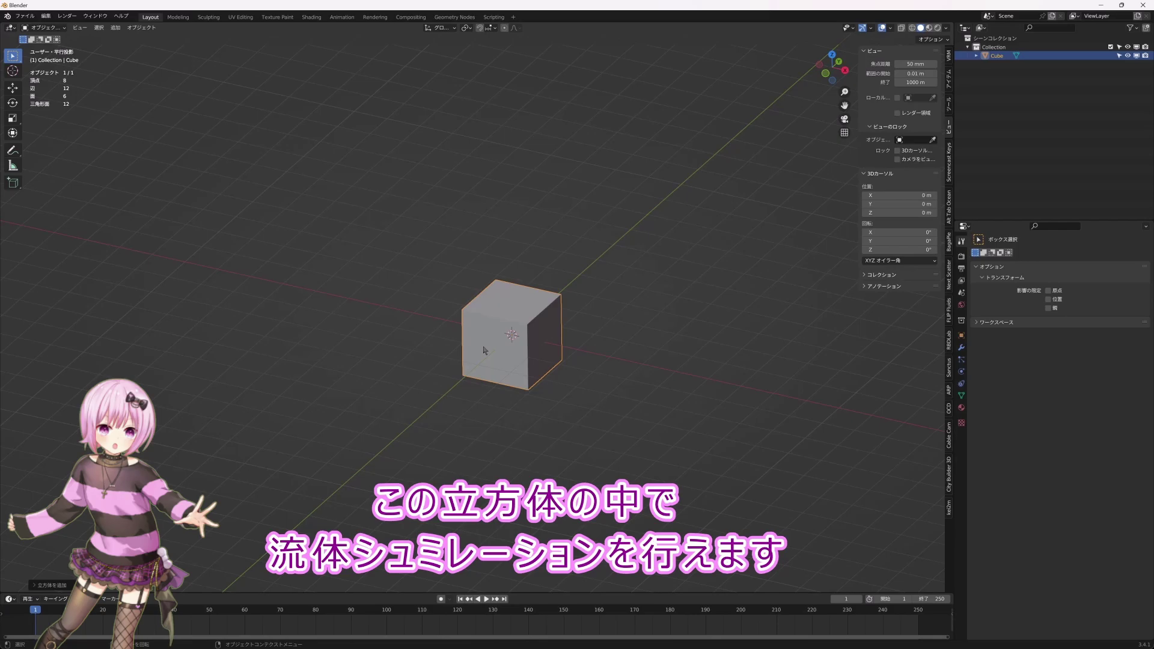
pyautogui.scroll(3, 484, 351)
pyautogui.moveTo(484, 350); pyautogui.dragTo(499, 339, button='middle')
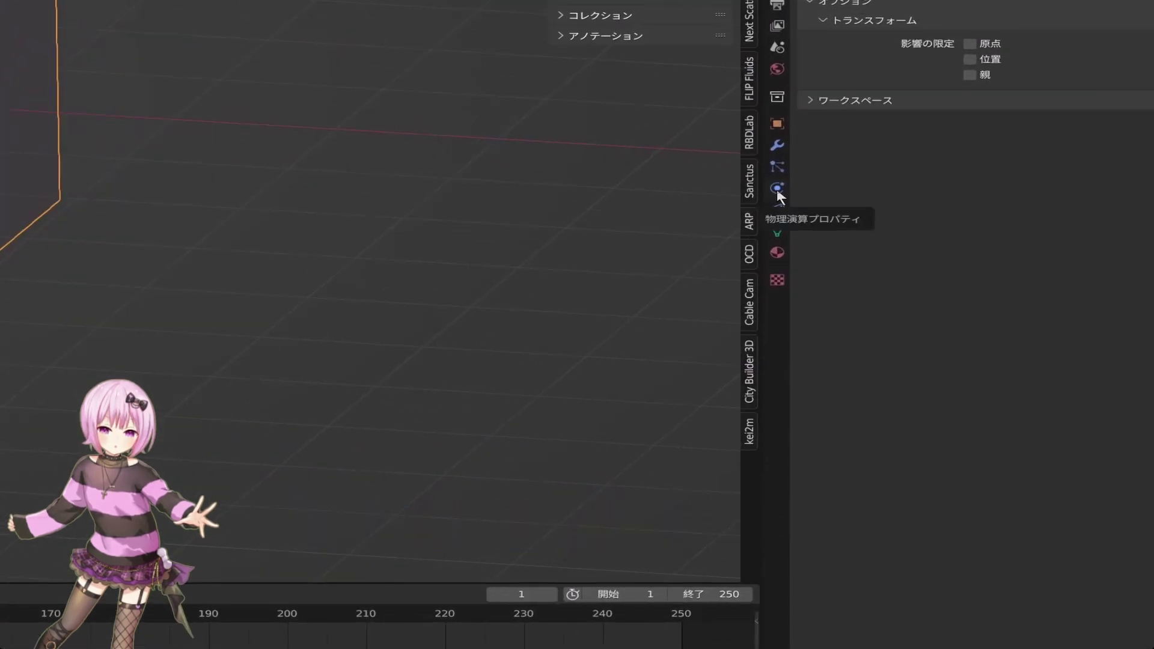
# - Make the cube a FLIP Fluid domain
pyautogui.click(777, 189)
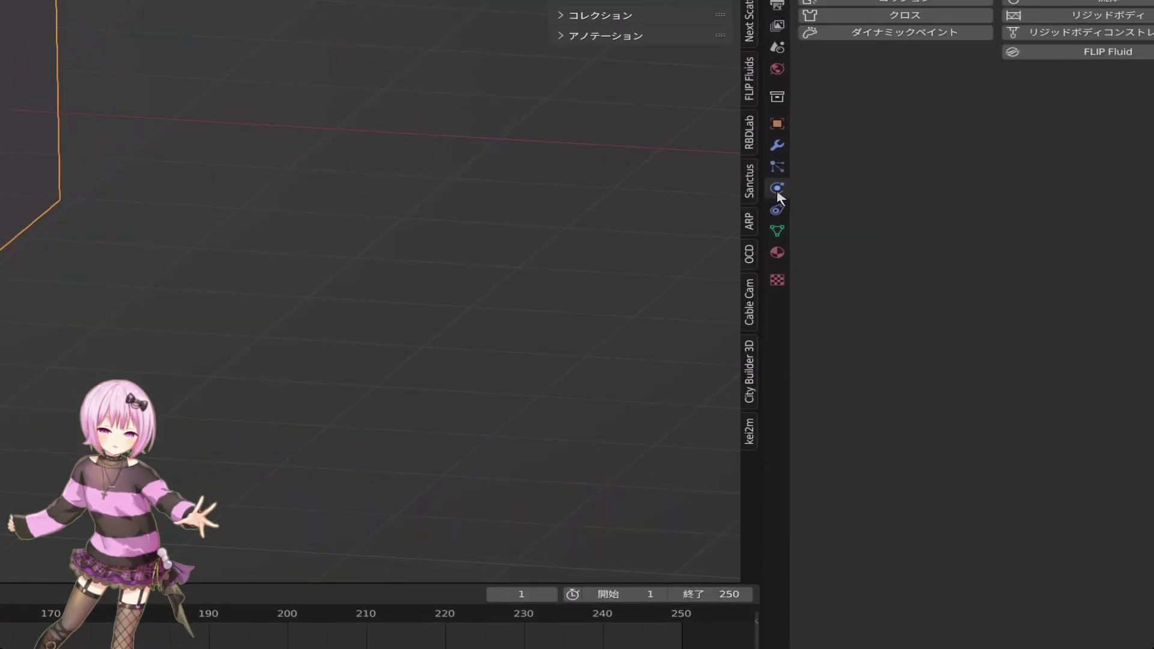
pyautogui.click(1056, 53)
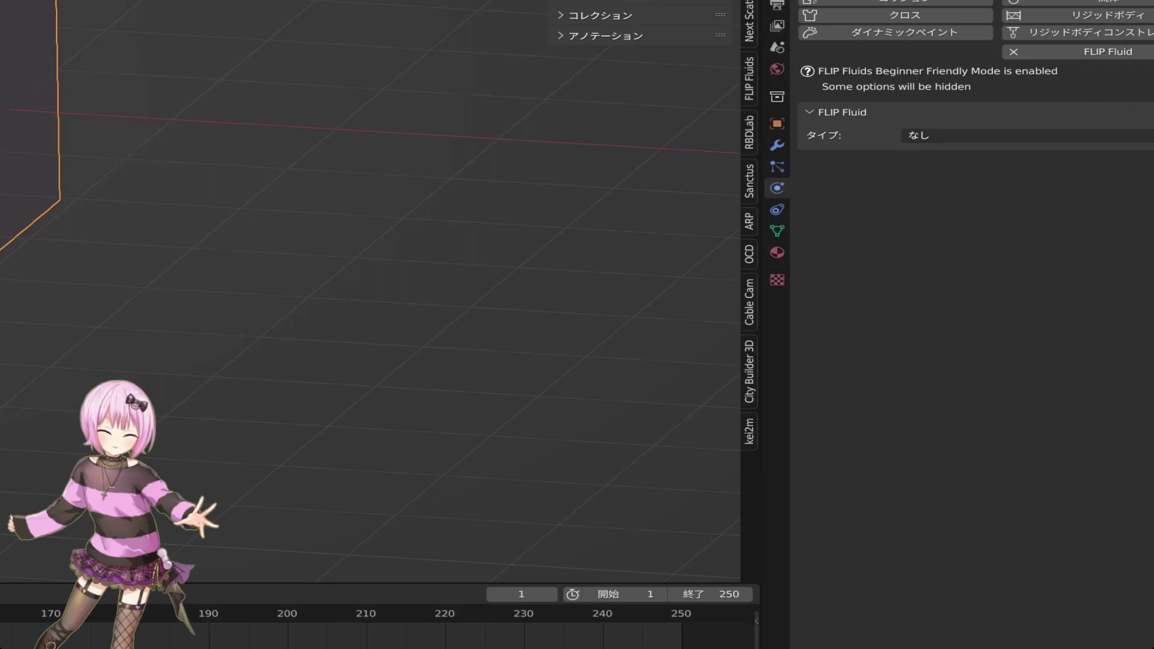
pyautogui.click(1113, 135)
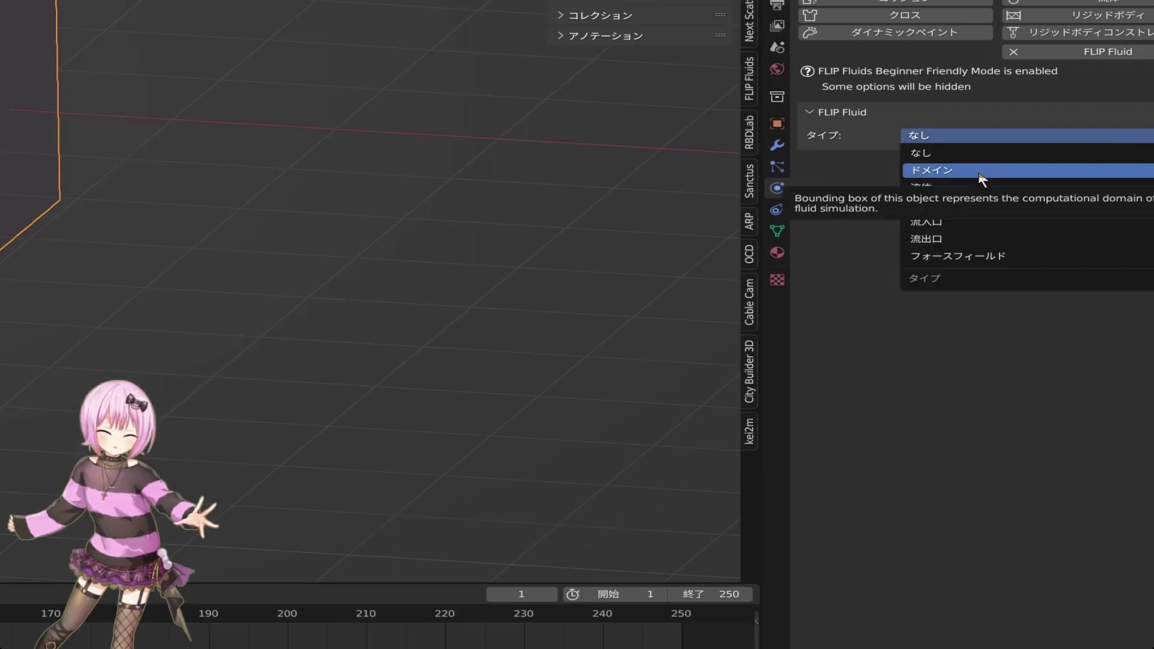
pyautogui.click(981, 174)
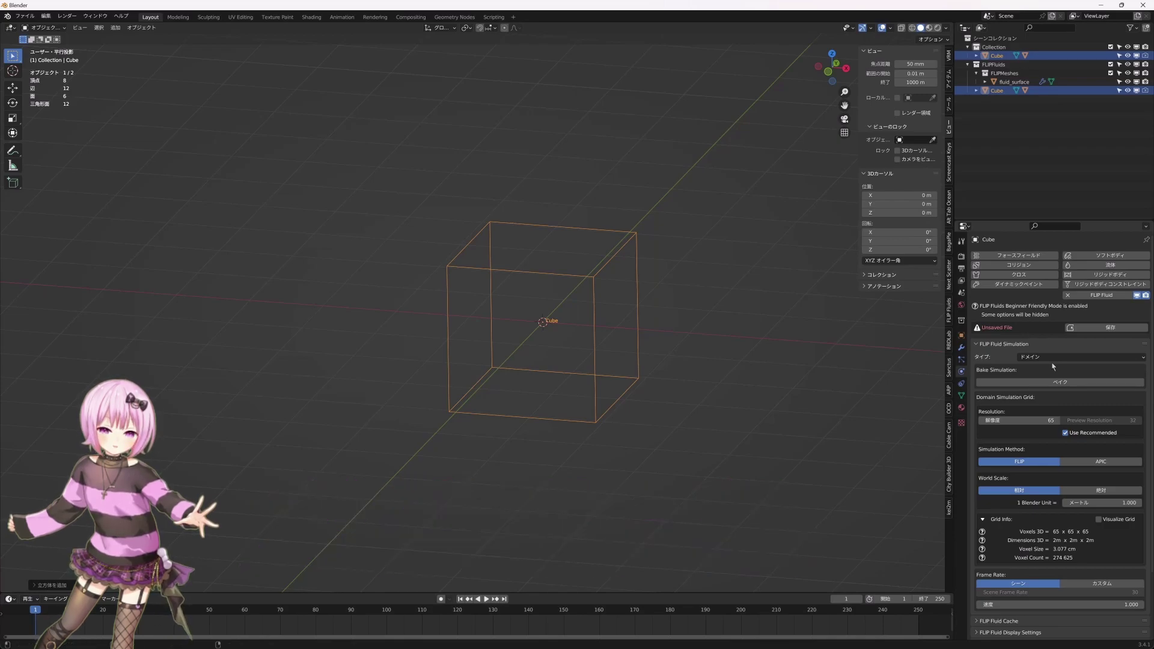
# - Add a small UV sphere and raise it near the top of the domain
pyautogui.hotkey('shift', 'a')
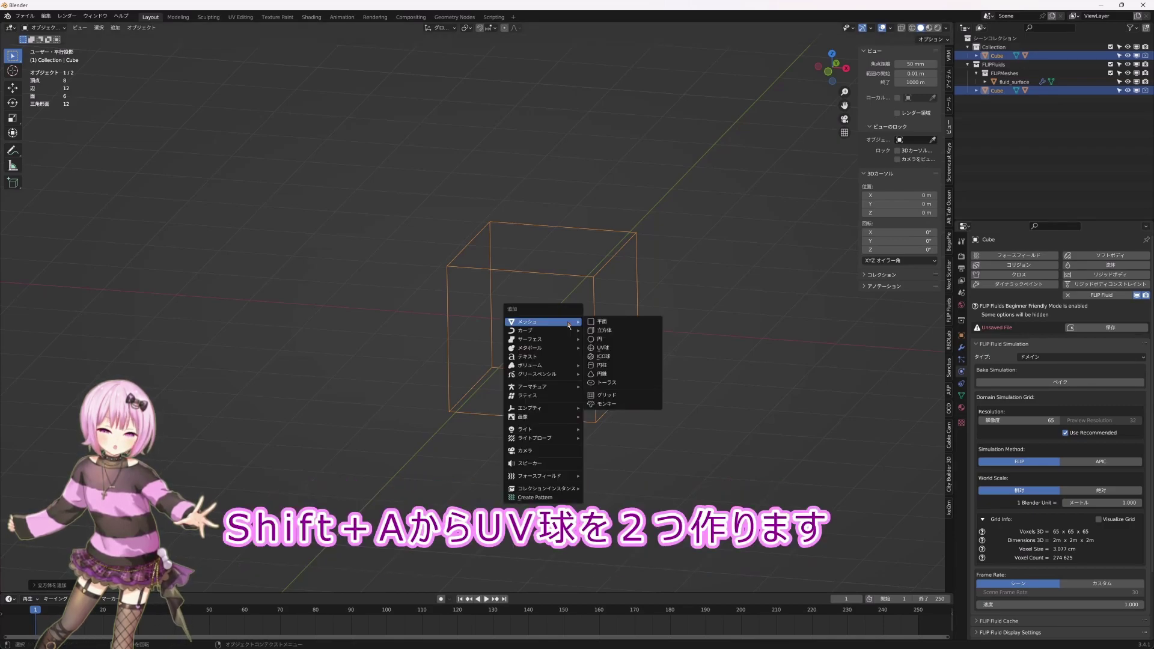
pyautogui.click(602, 348)
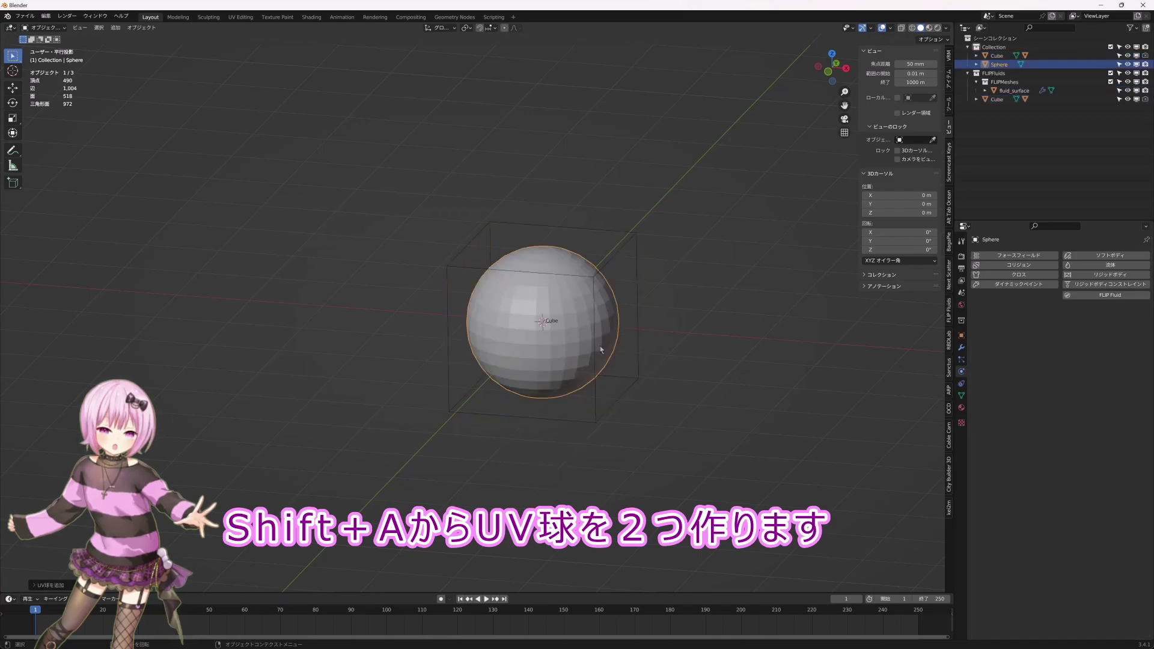
pyautogui.press('s')
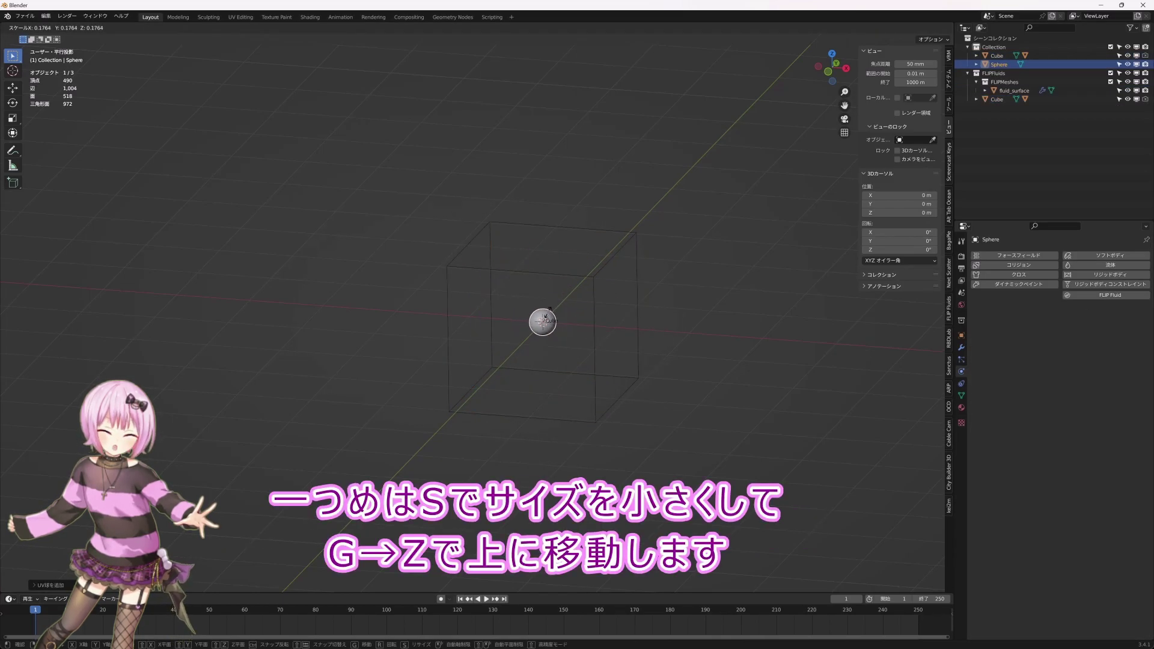
pyautogui.click(545, 320)
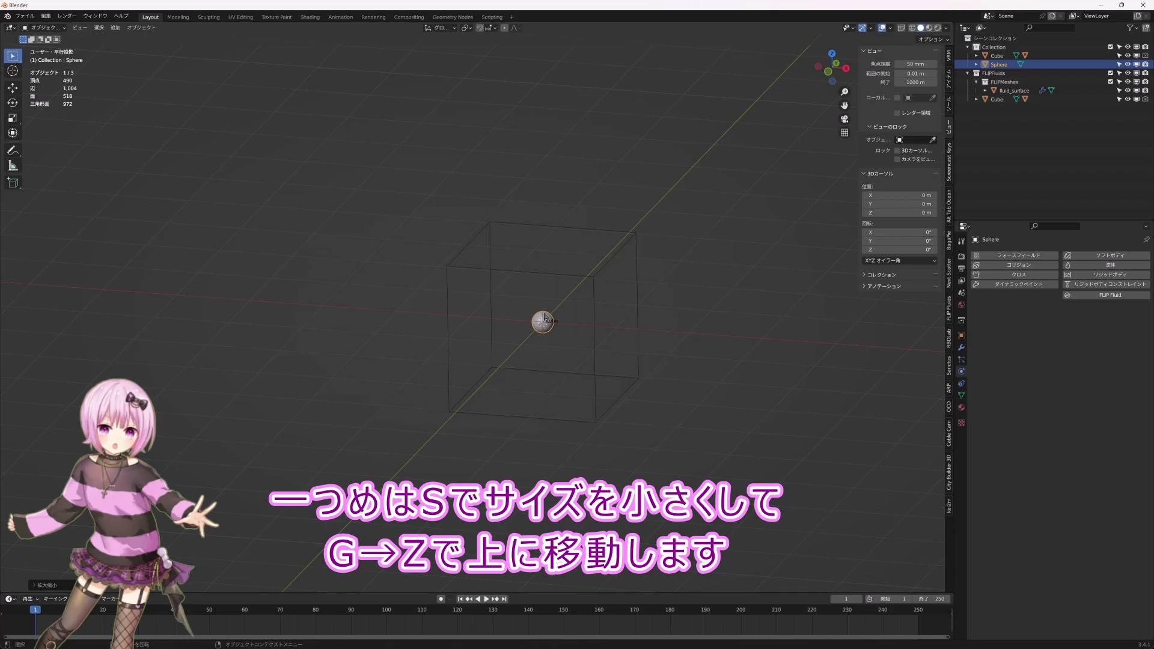
pyautogui.press('g')
pyautogui.press('z')
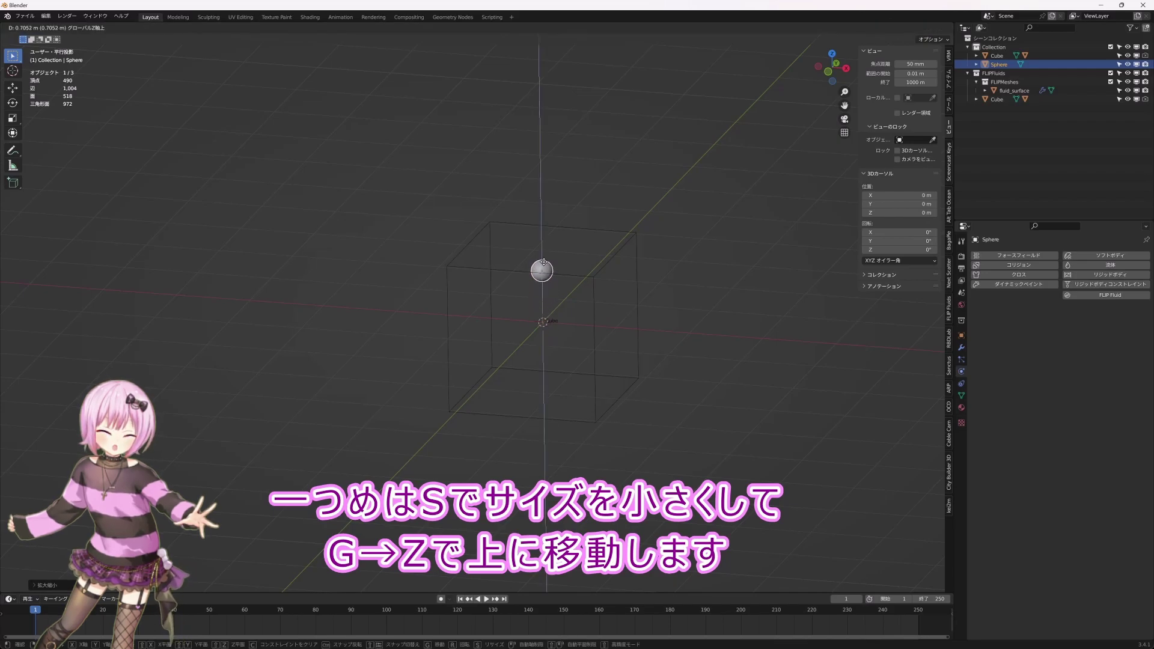
pyautogui.click(544, 262)
pyautogui.moveTo(544, 262); pyautogui.dragTo(560, 352, button='middle')
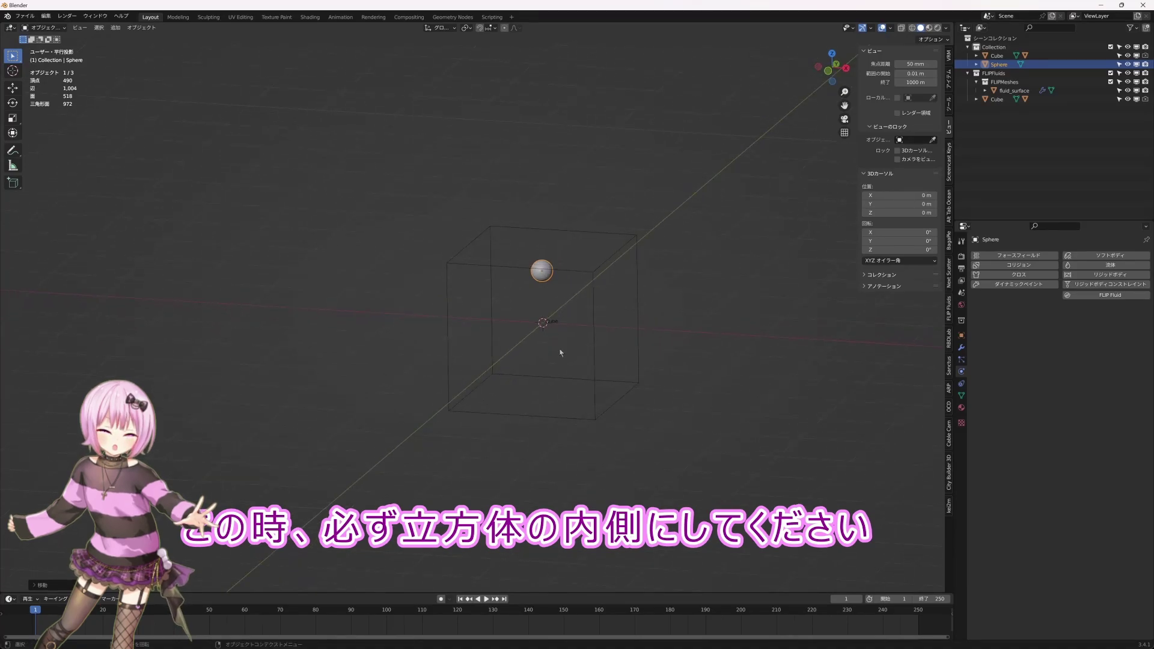
pyautogui.click(561, 353)
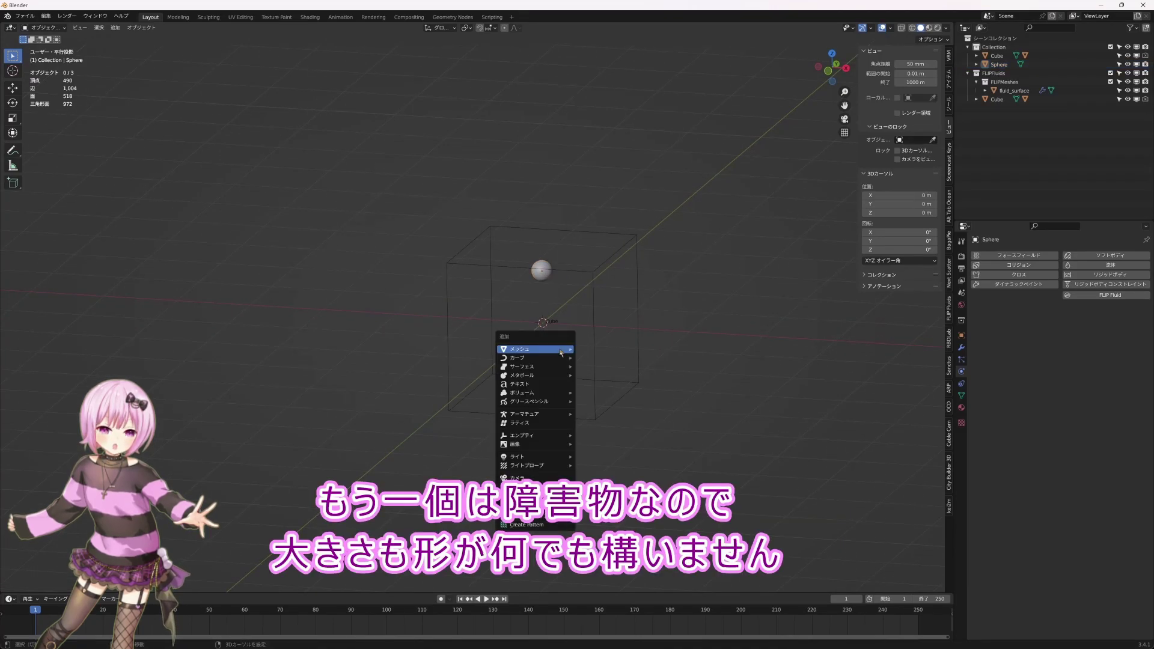
# - Add a second, larger UV sphere below centre and shade it smooth
pyautogui.hotkey('shift', 'a')
pyautogui.click(582, 375)
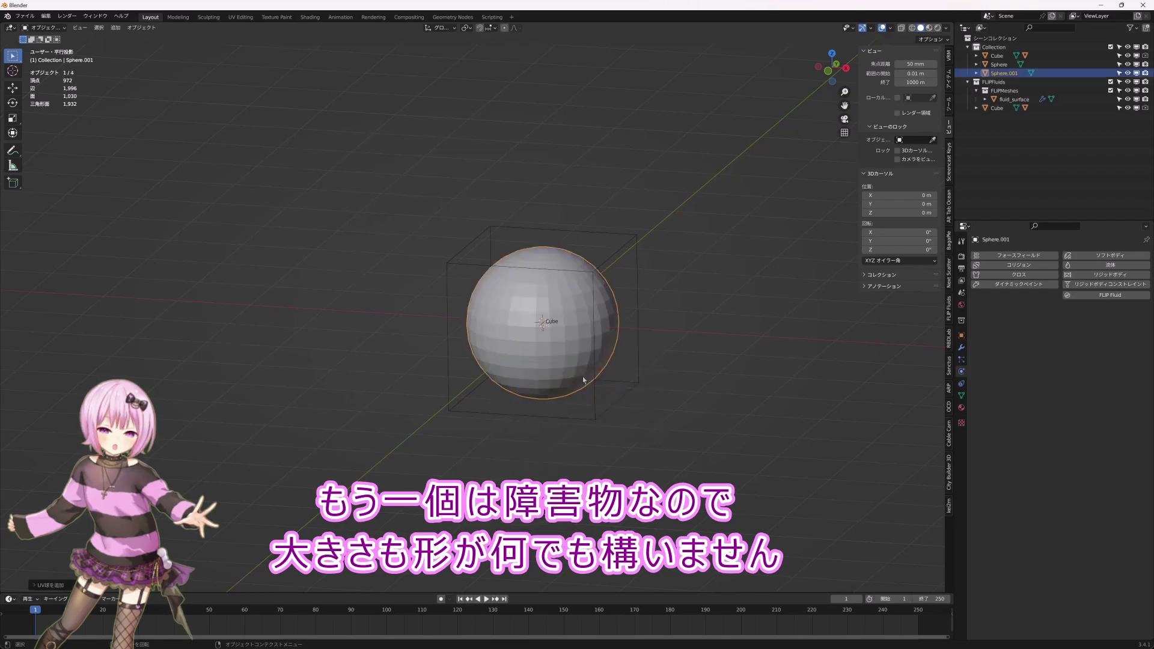
pyautogui.press('s')
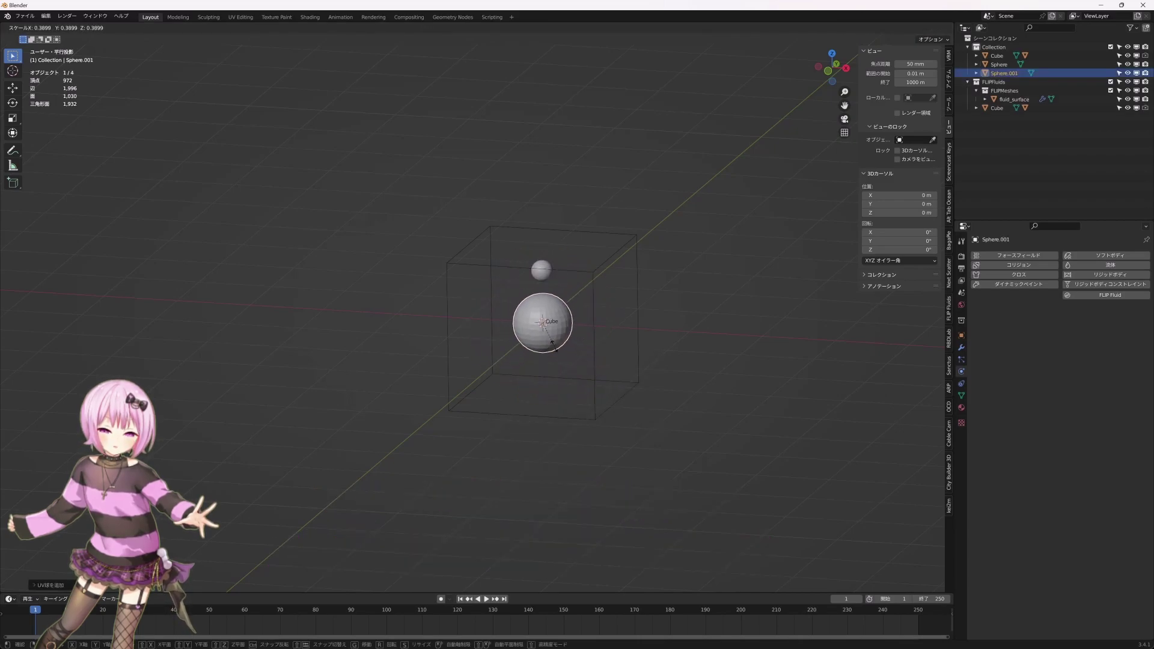
pyautogui.click(552, 341)
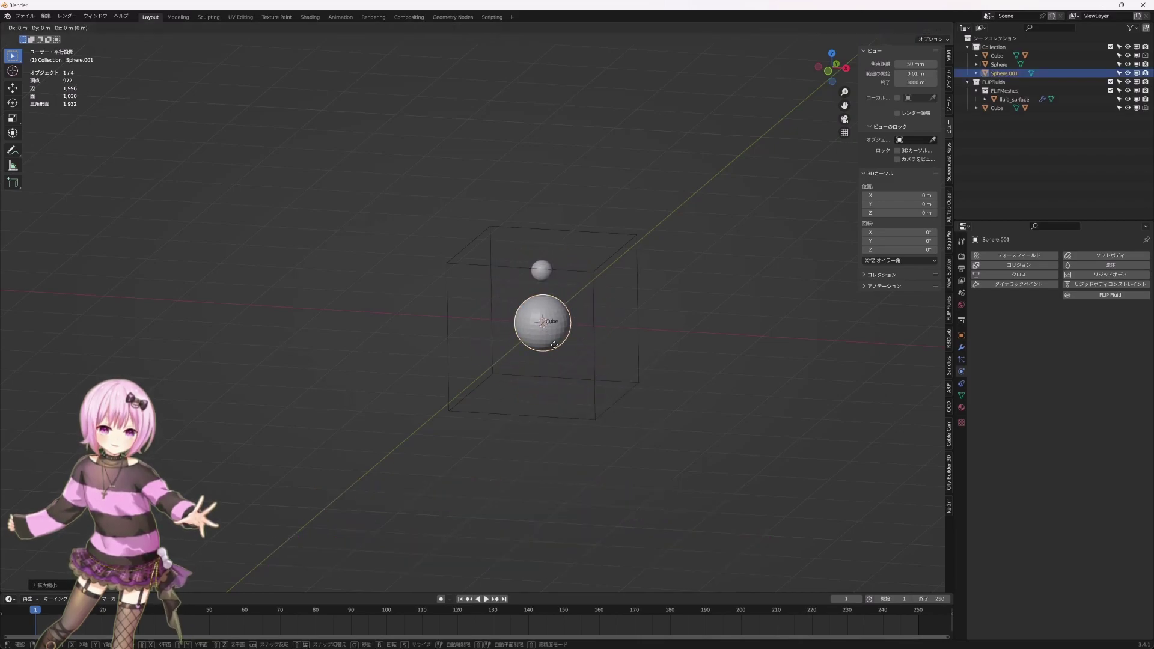
pyautogui.press('g')
pyautogui.press('z')
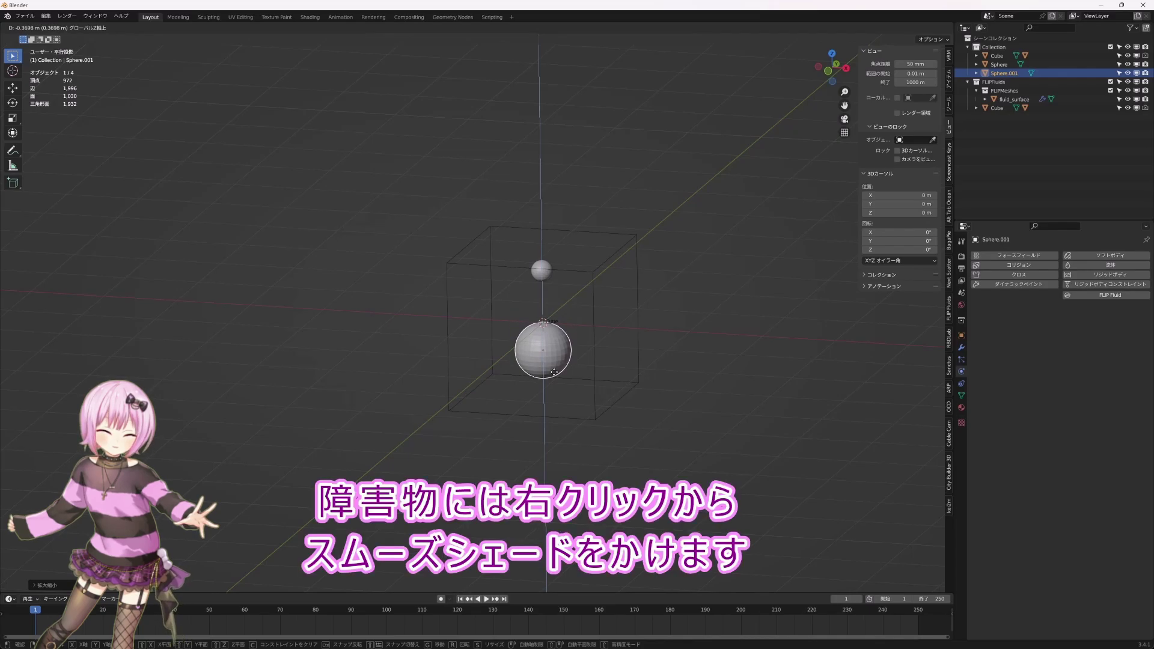
pyautogui.click(555, 376)
pyautogui.rightClick(557, 359)
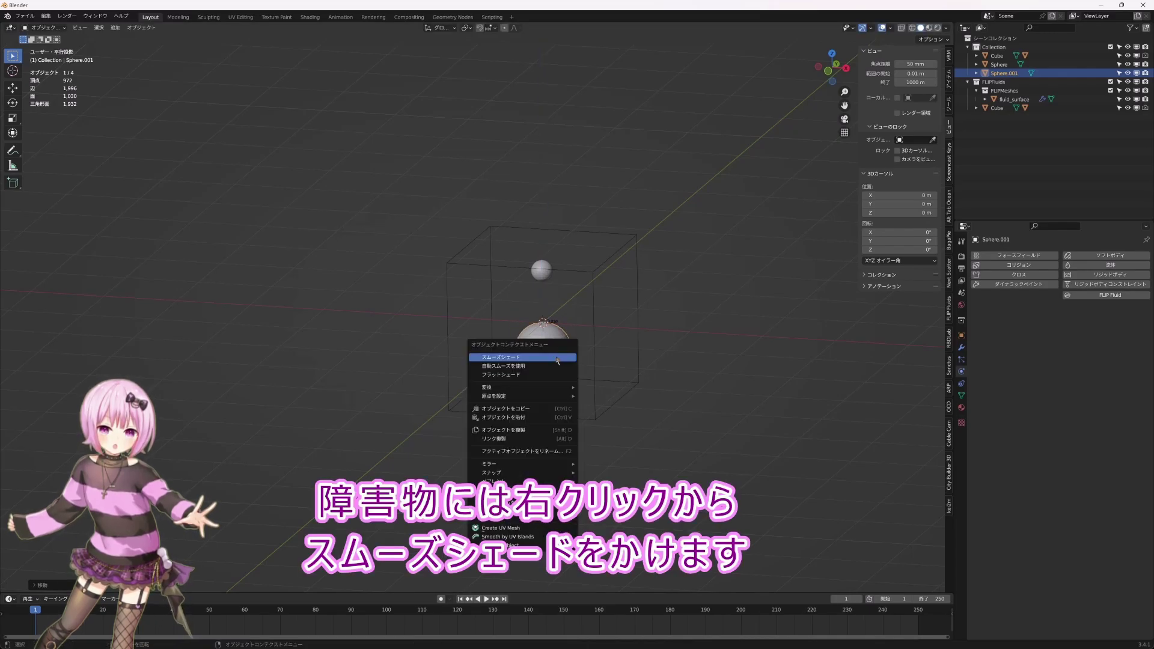
pyautogui.click(557, 359)
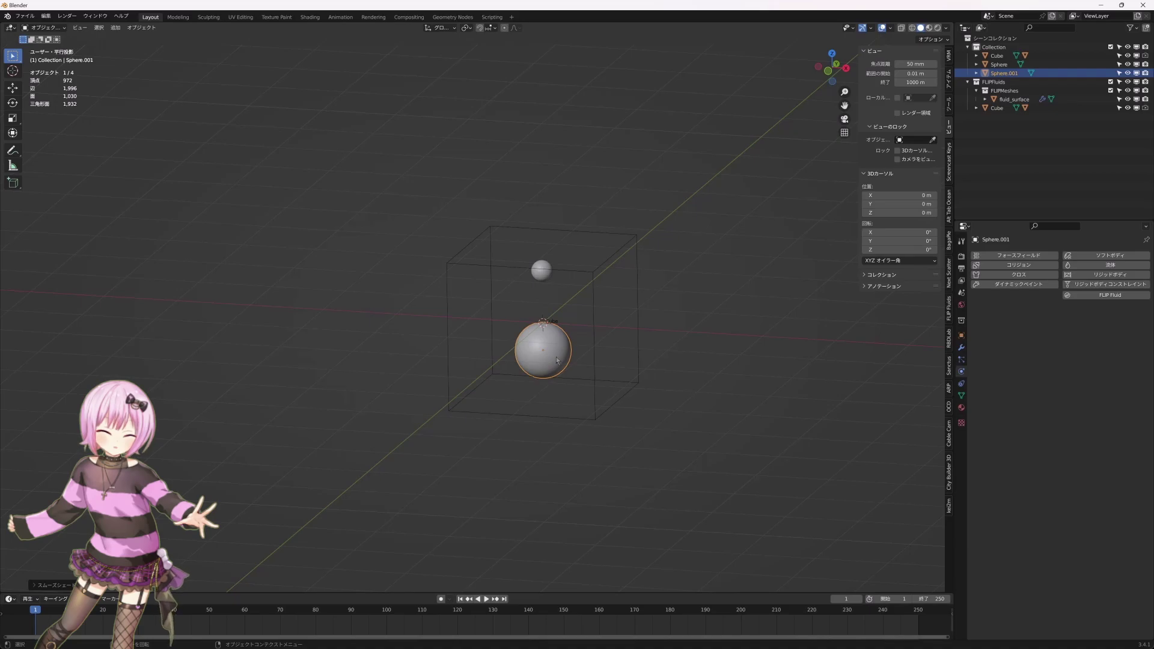
# - Make the small upper sphere a FLIP Fluid inflow
pyautogui.click(547, 274)
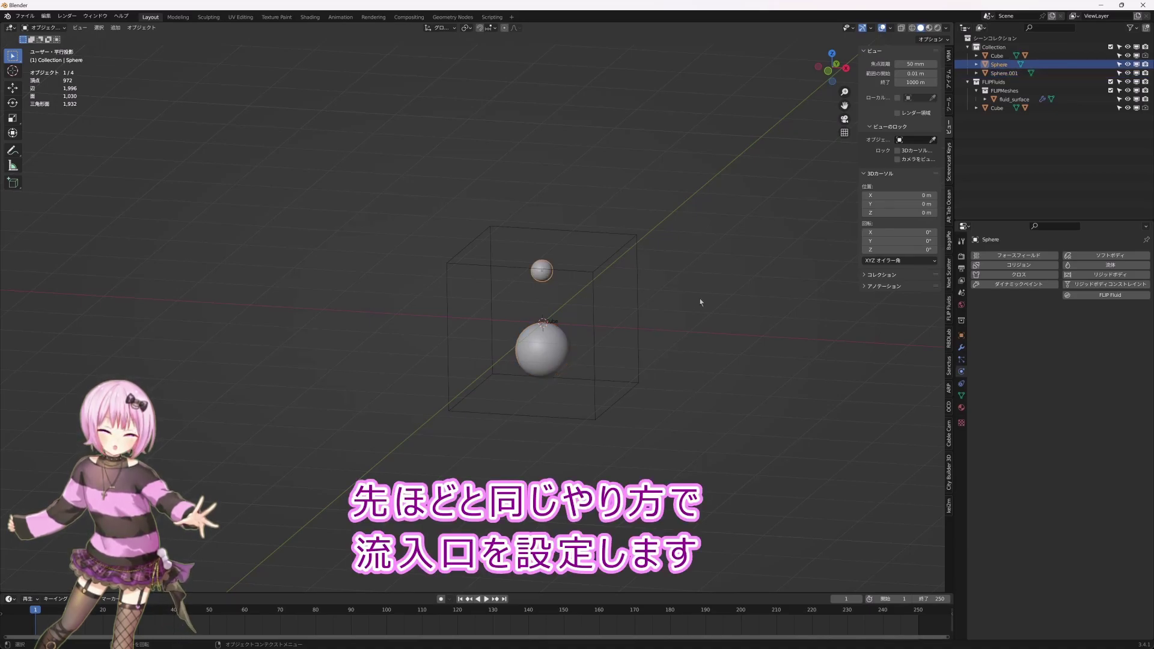
pyautogui.click(1085, 297)
pyautogui.click(1066, 342)
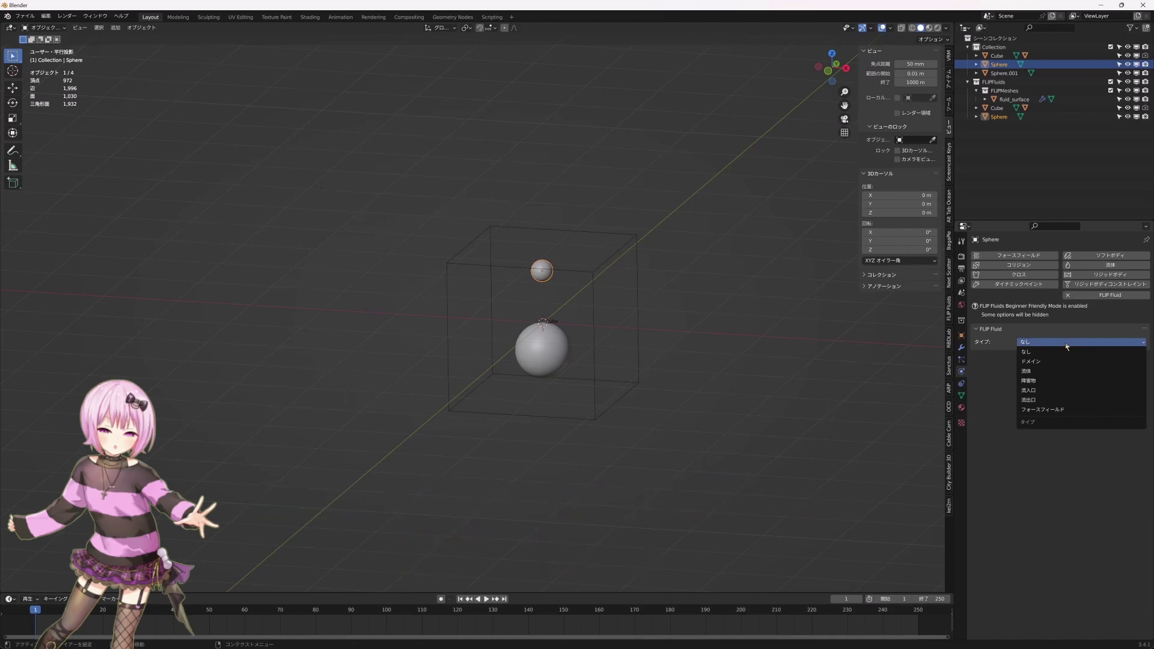
pyautogui.click(1046, 391)
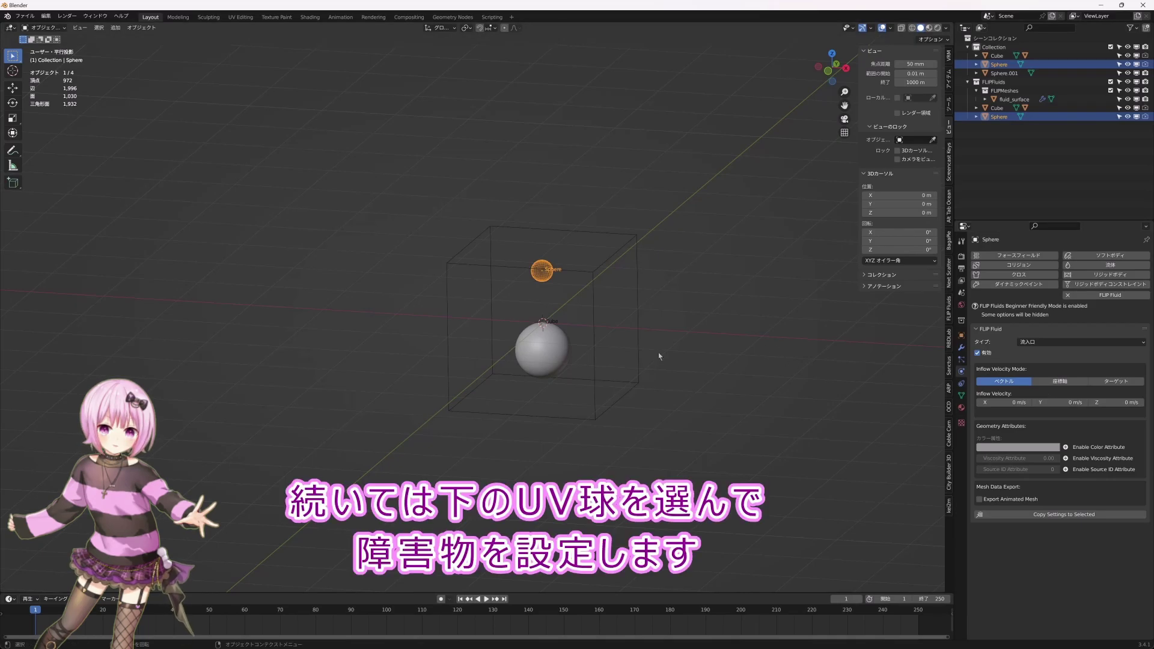
# - Make the lower sphere a FLIP Fluid obstacle and set the end frame to 100
pyautogui.click(558, 358)
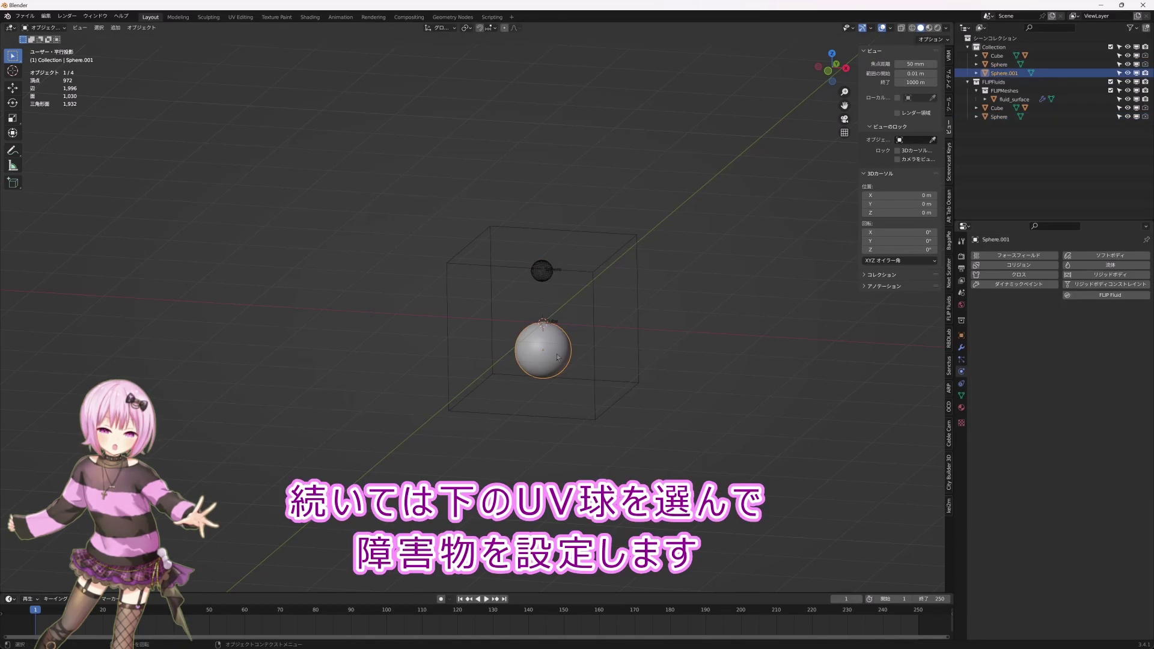
pyautogui.click(1082, 296)
pyautogui.click(1081, 342)
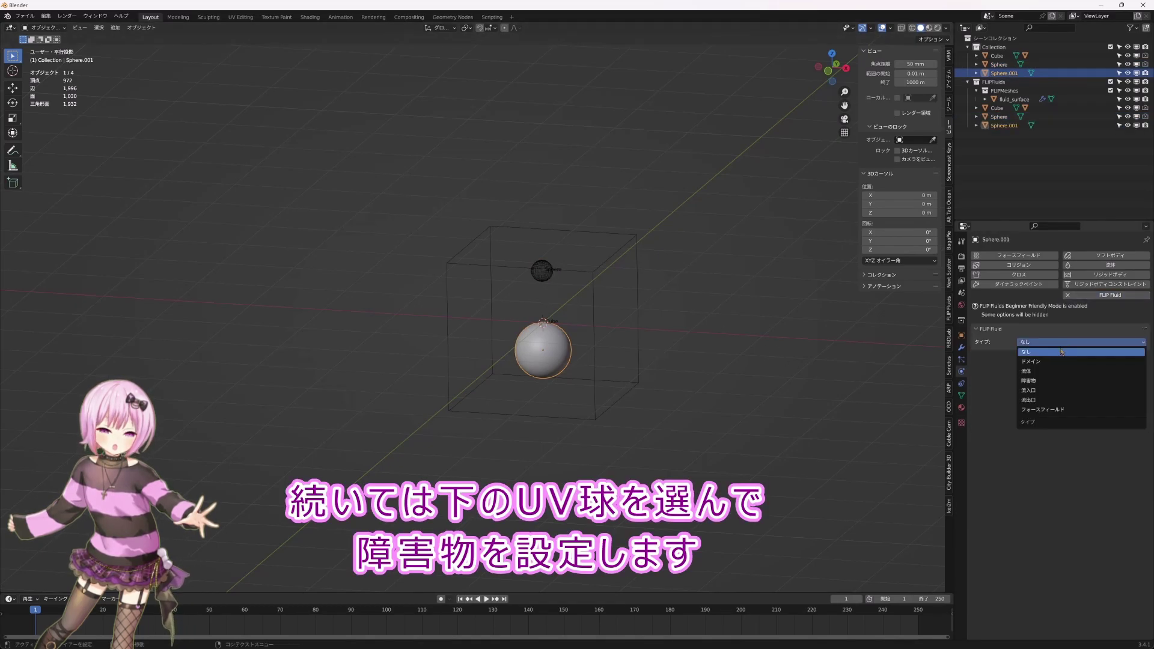
pyautogui.click(1058, 382)
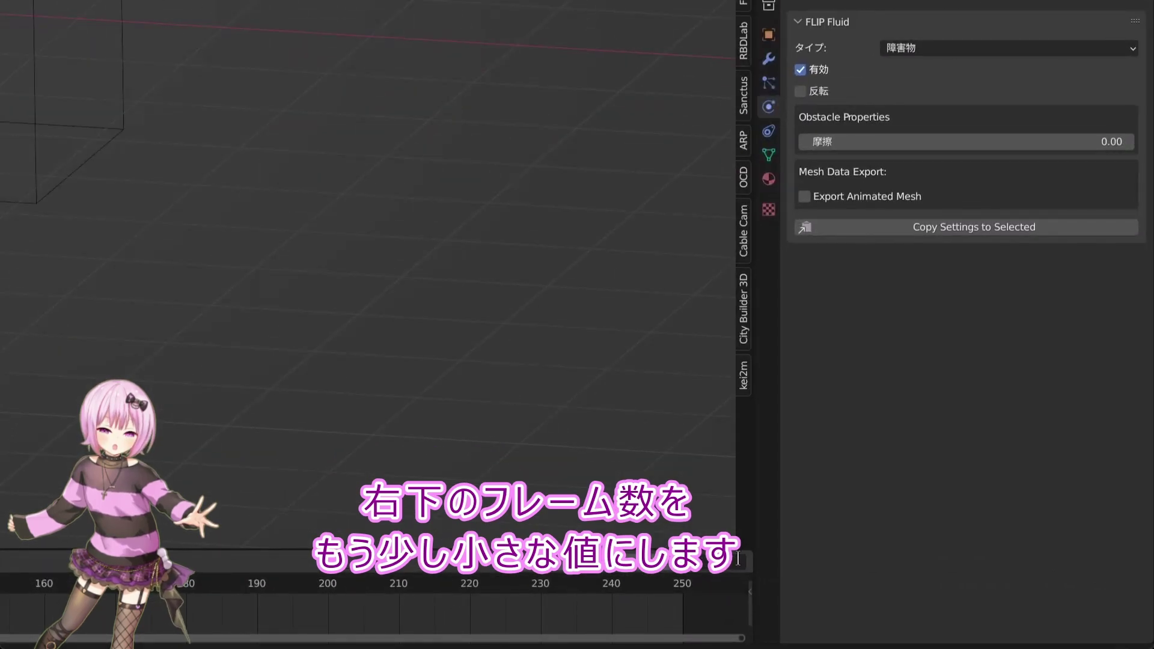
pyautogui.click(733, 556)
pyautogui.write('100')
pyautogui.press('Return')
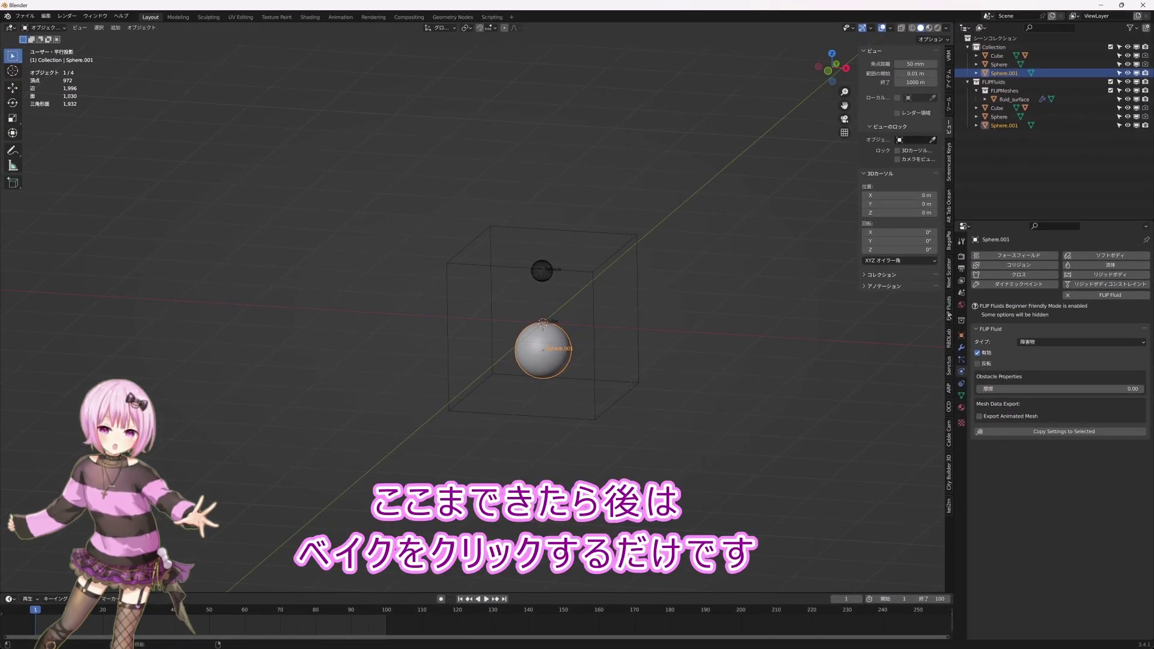
# - Bake the FLIP Fluids simulation for 100 frames and play it back
pyautogui.click(949, 314)
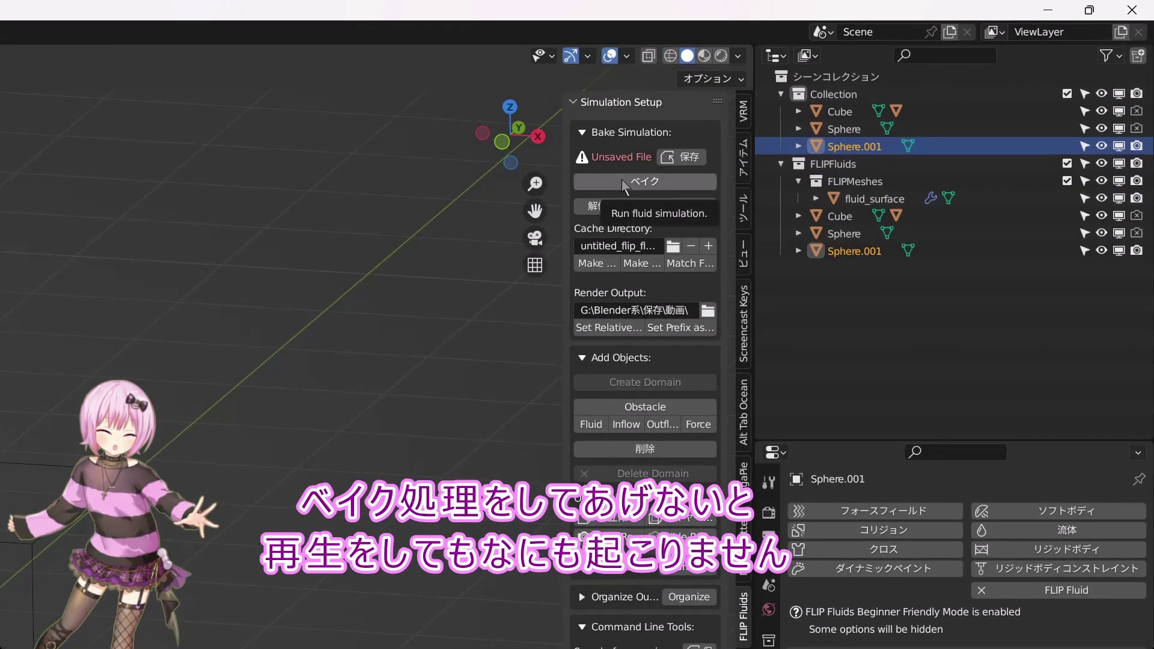
pyautogui.click(624, 182)
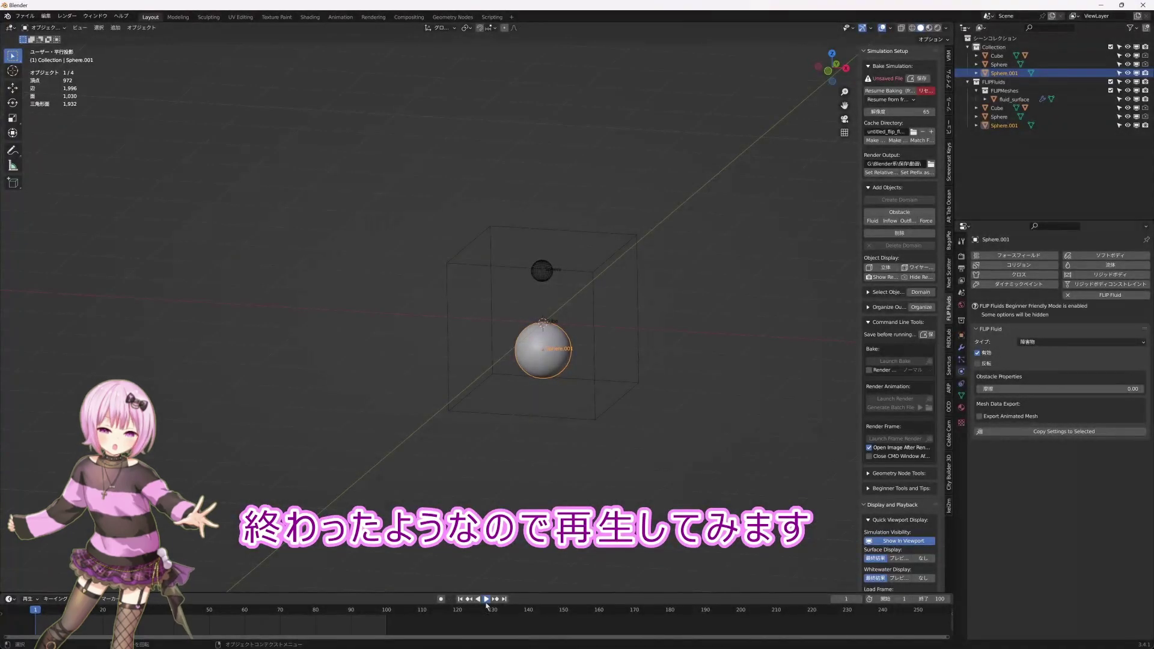
pyautogui.click(486, 603)
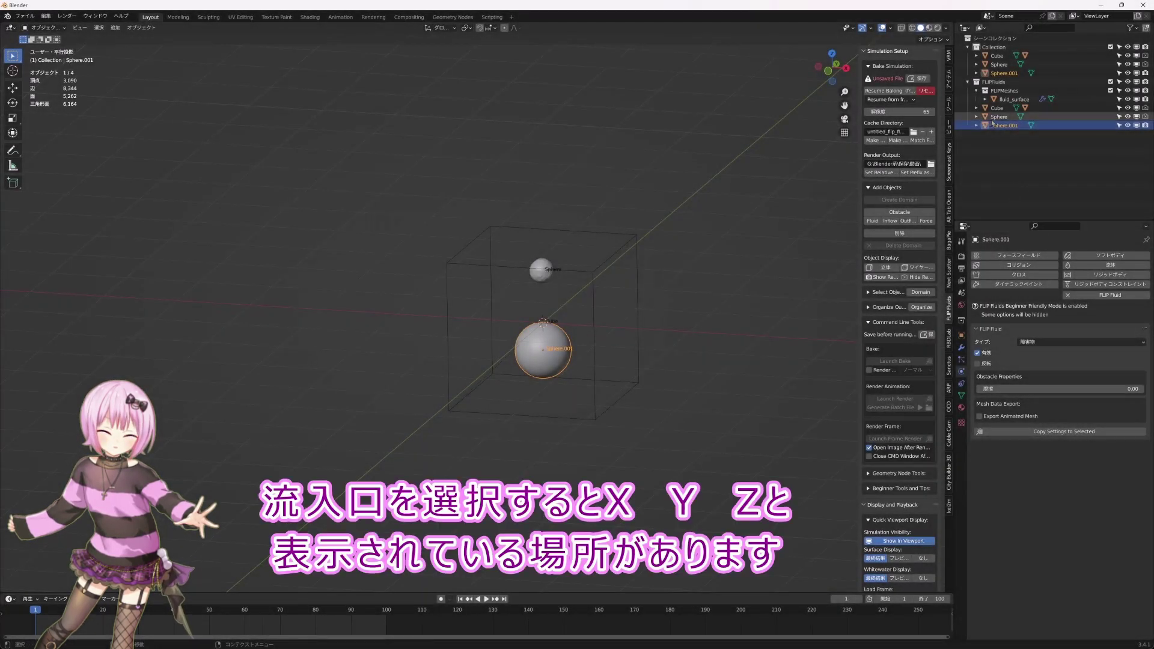
# - Set the upper sphere's inflow Z velocity to -3 m/s
pyautogui.click(992, 118)
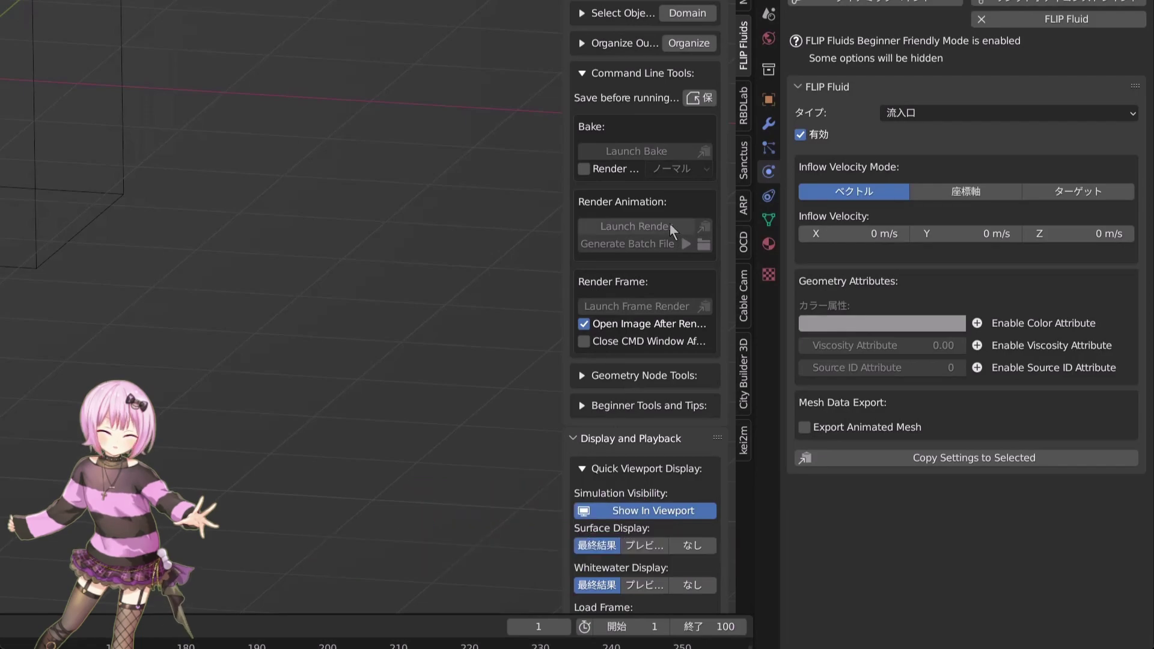
pyautogui.moveTo(1082, 234)
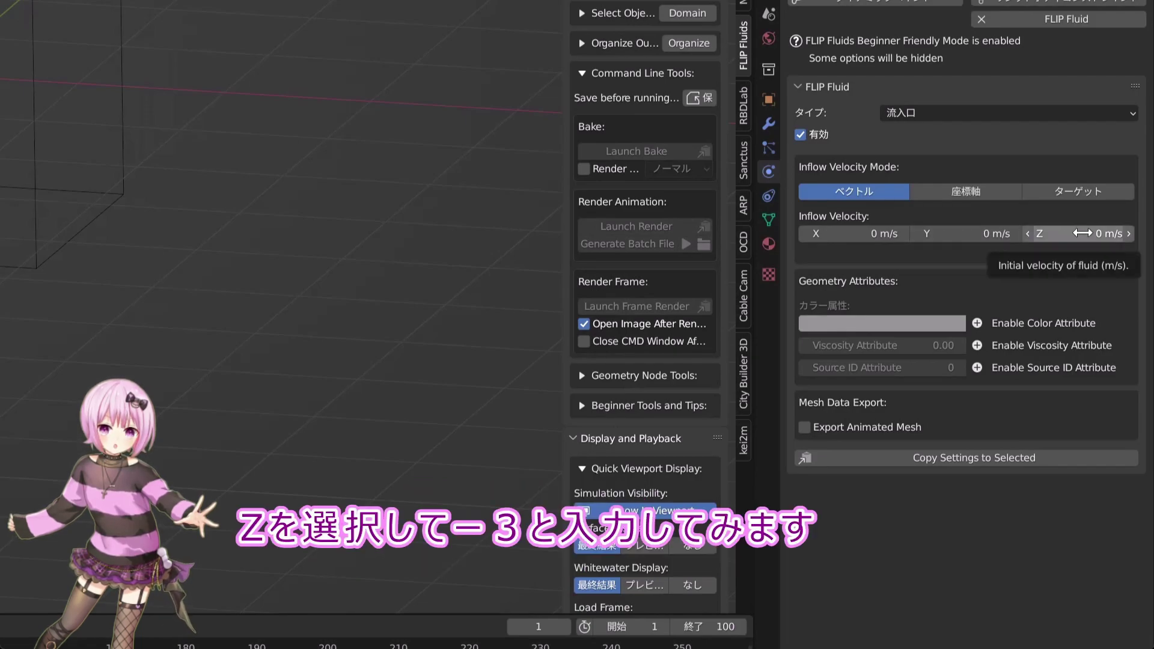
pyautogui.click(1029, 235)
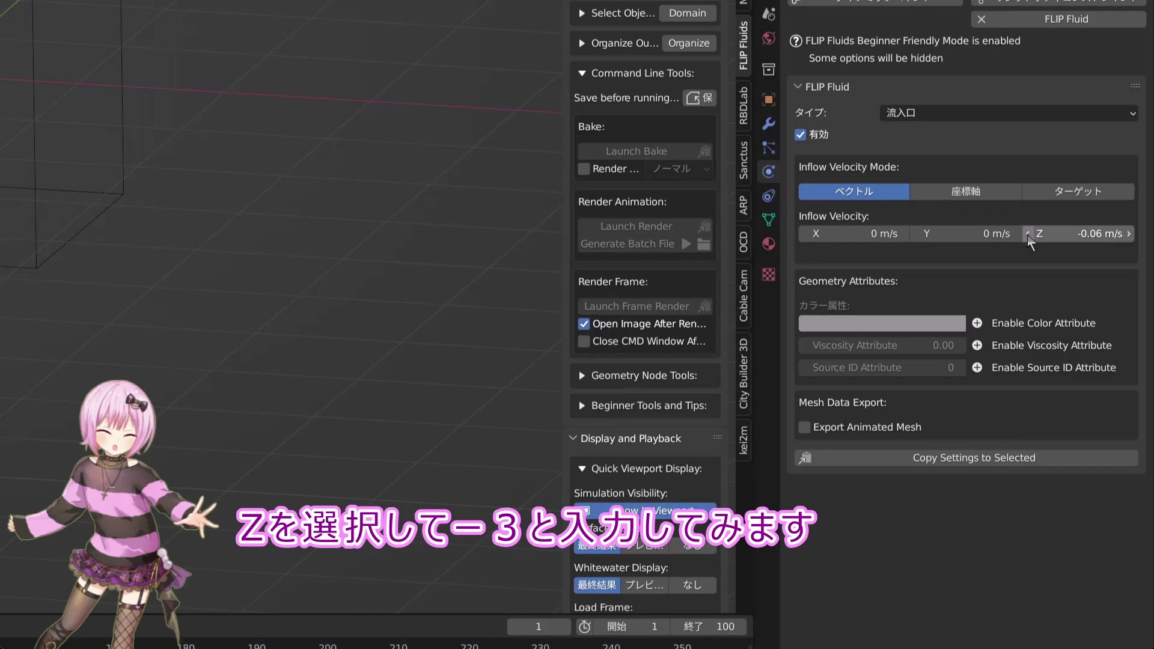
pyautogui.click(1086, 233)
pyautogui.write('-')
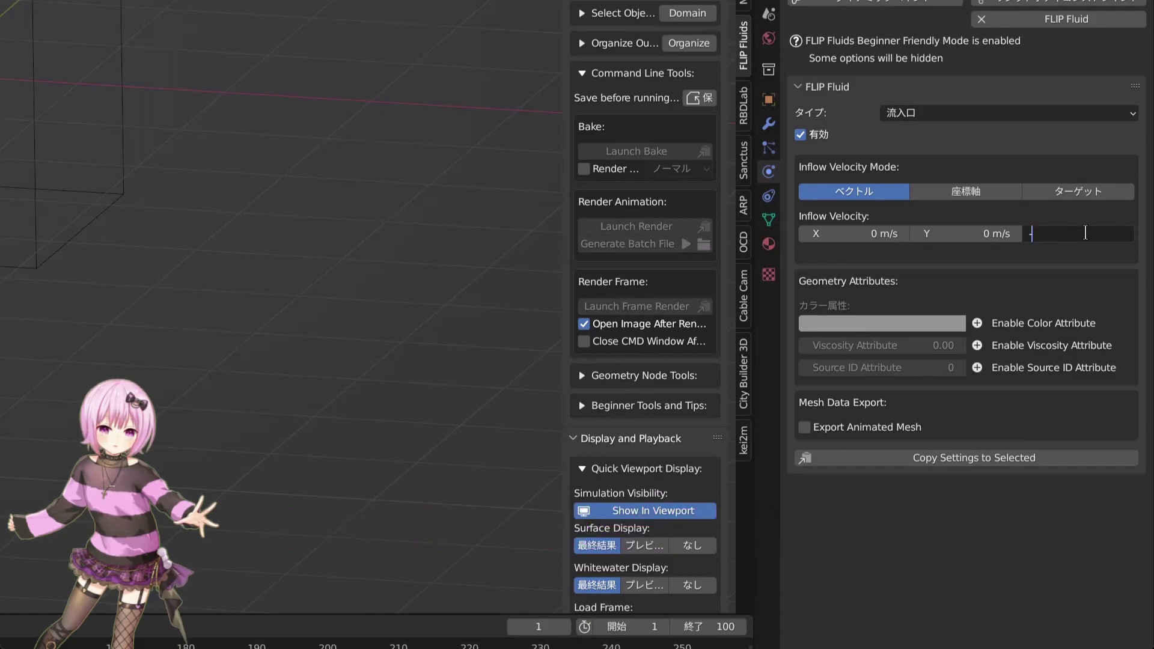
pyautogui.write('3')
pyautogui.press('Return')
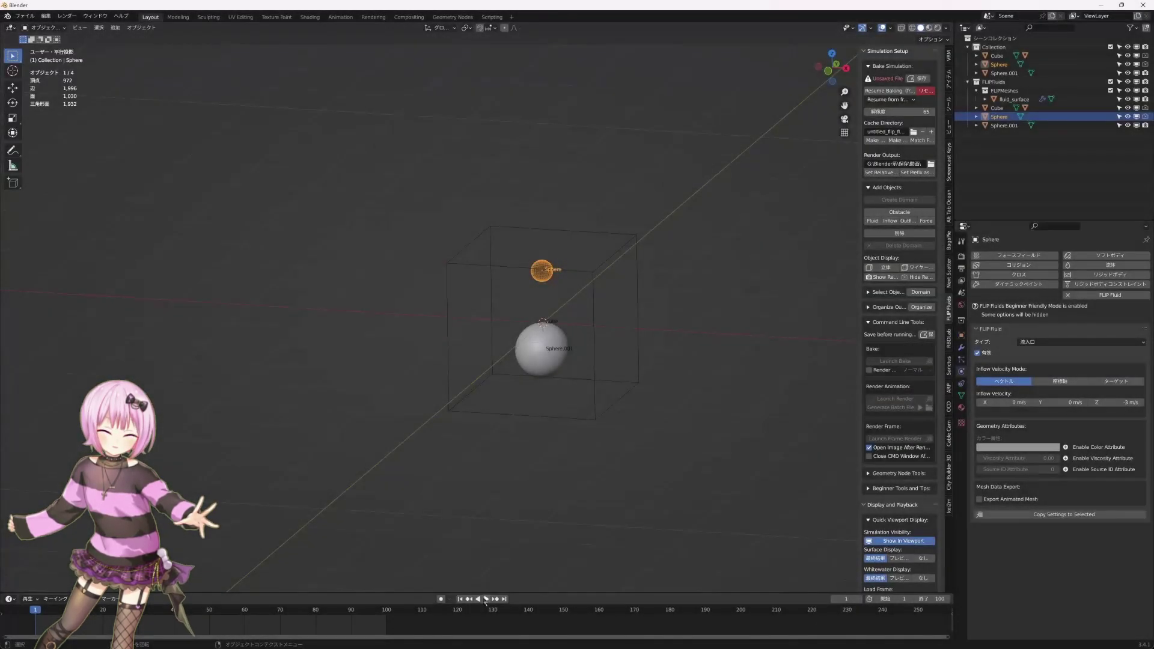
# - Play back the simulation with the new downward inflow velocity
pyautogui.click(486, 599)
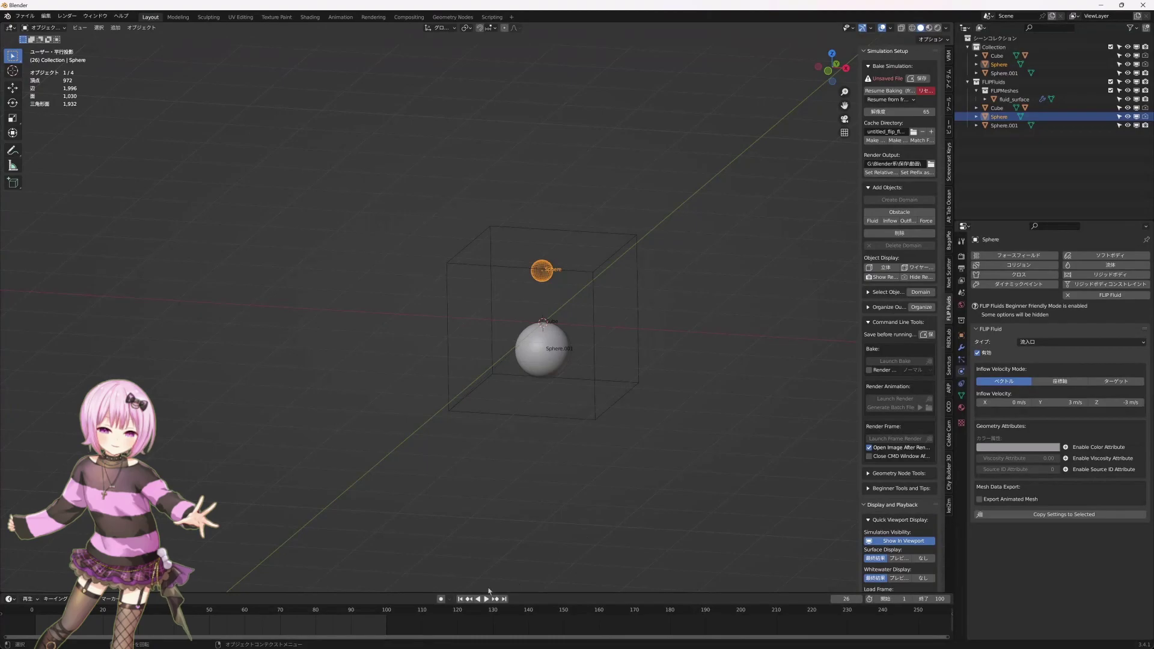
pyautogui.click(486, 599)
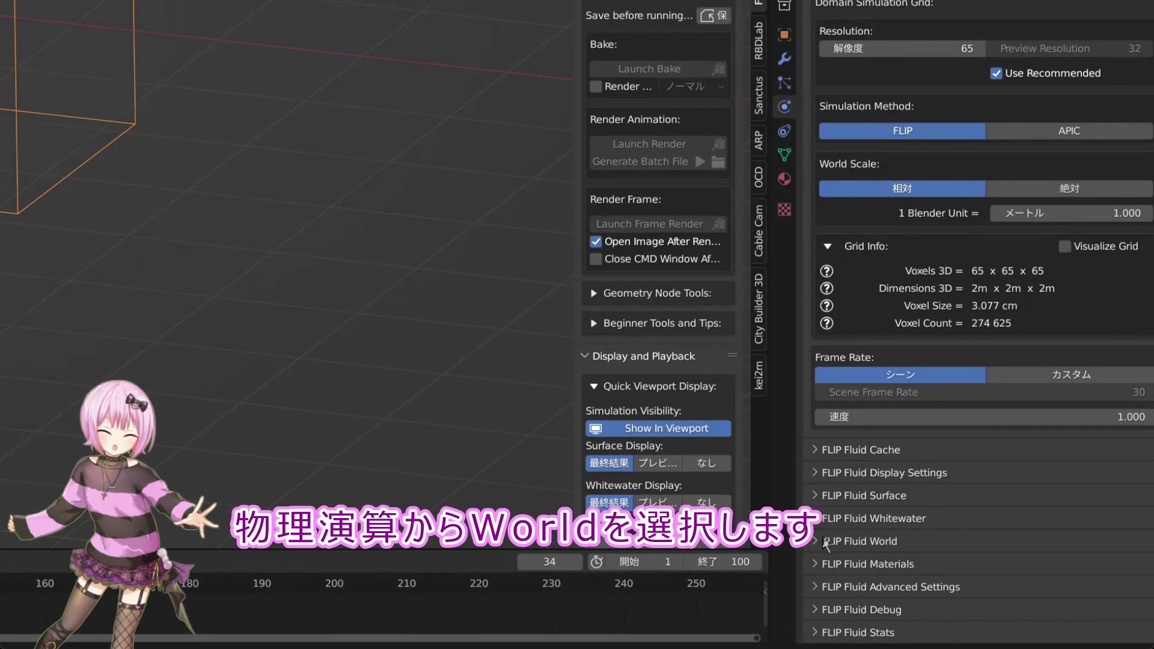
# - Enable FLIP Fluid World viscosity with a base value of 0.01
pyautogui.click(813, 541)
pyautogui.scroll(-3, 811, 541)
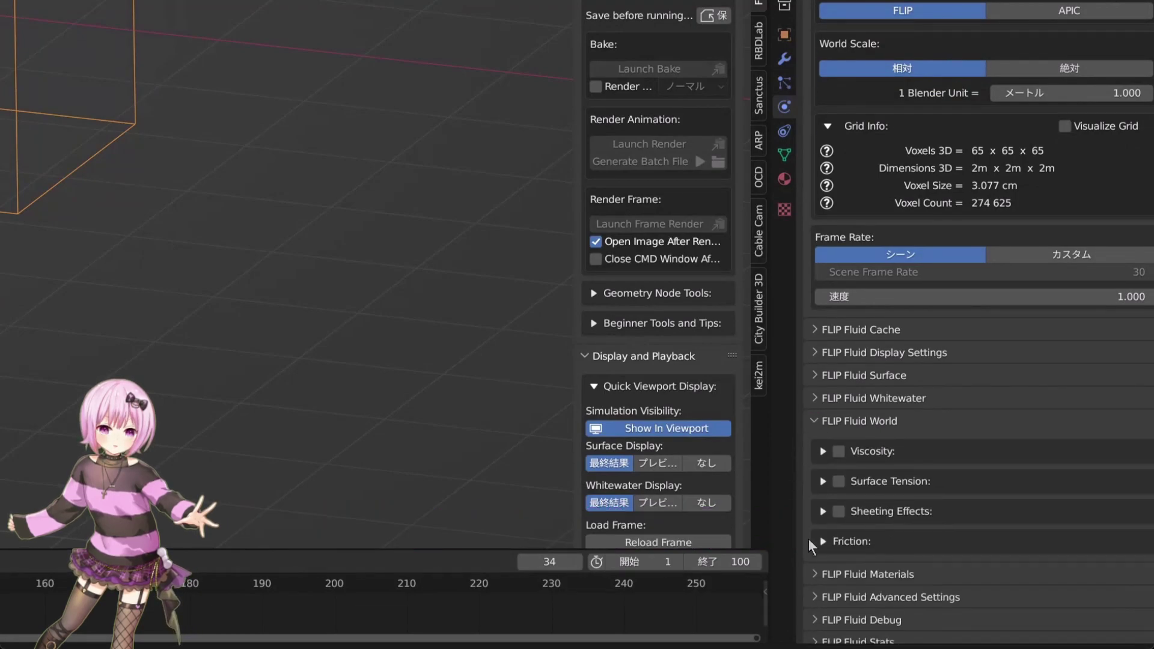
pyautogui.scroll(-2, 809, 540)
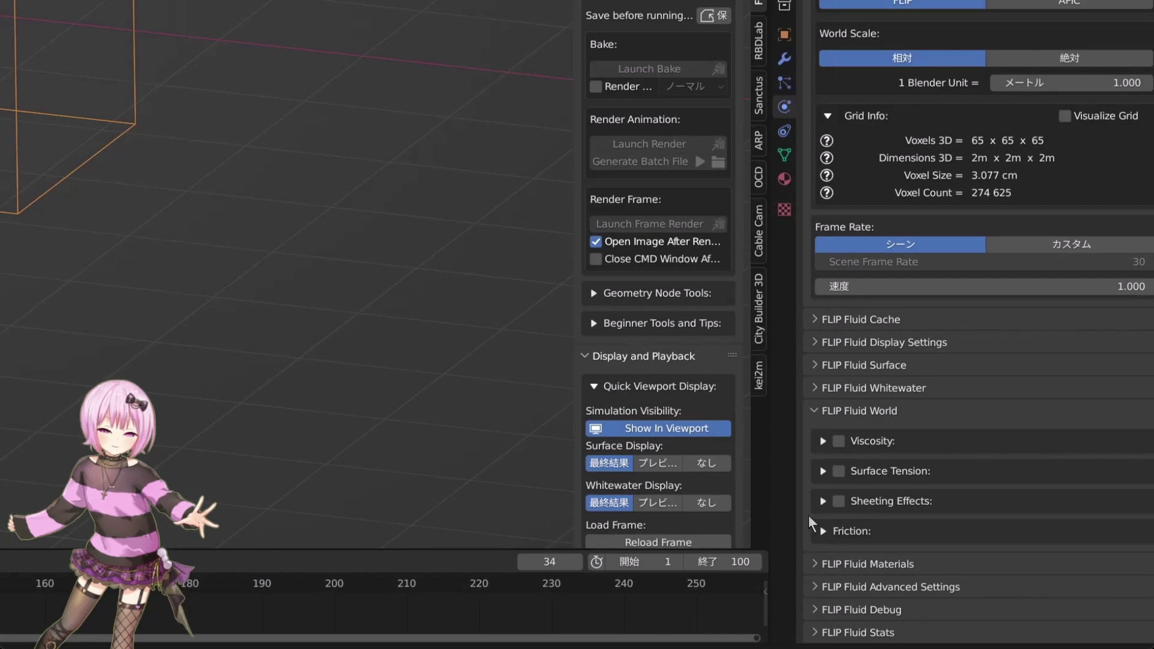
pyautogui.click(825, 441)
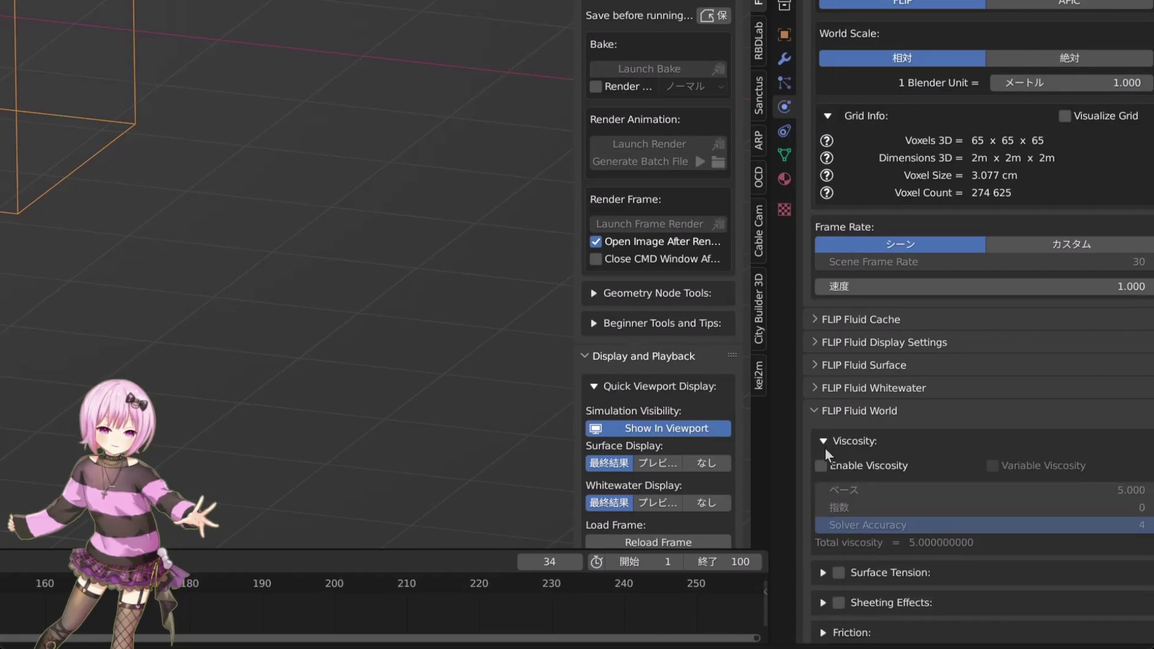
pyautogui.click(825, 463)
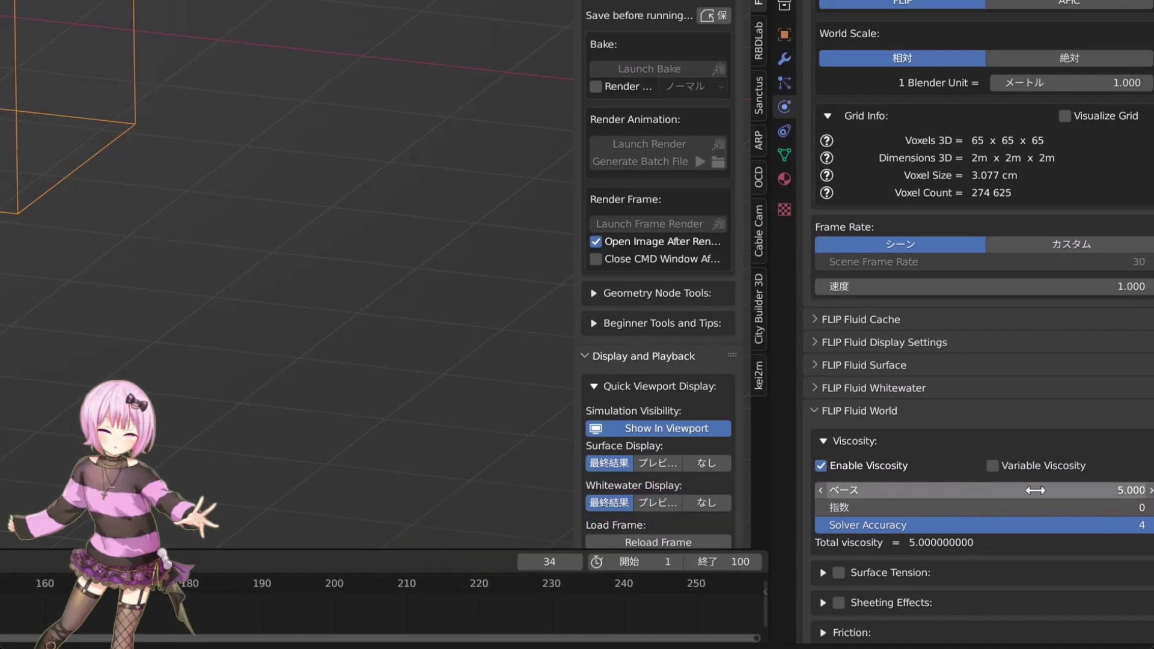
pyautogui.click(1130, 491)
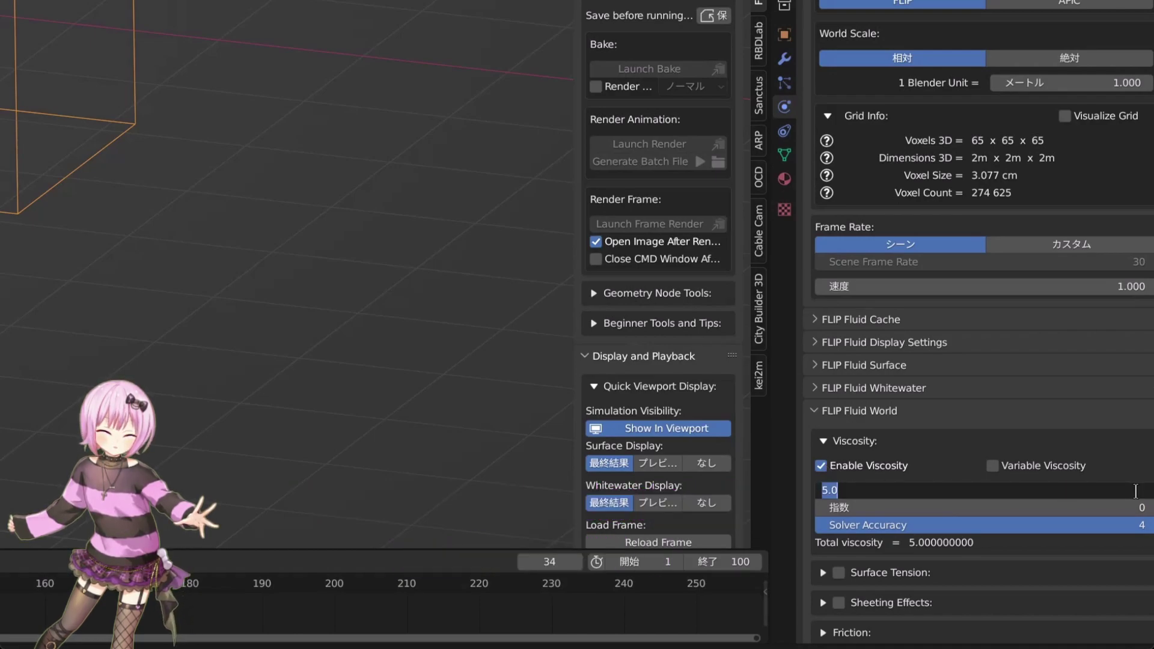
pyautogui.write('0')
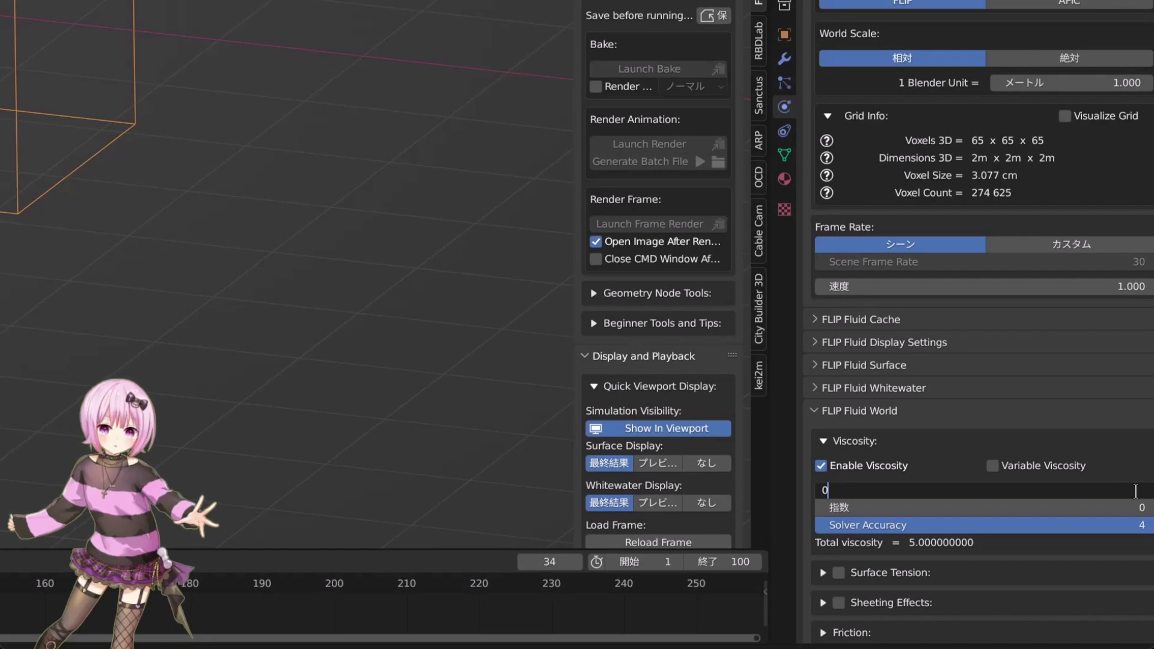
pyautogui.write('.01')
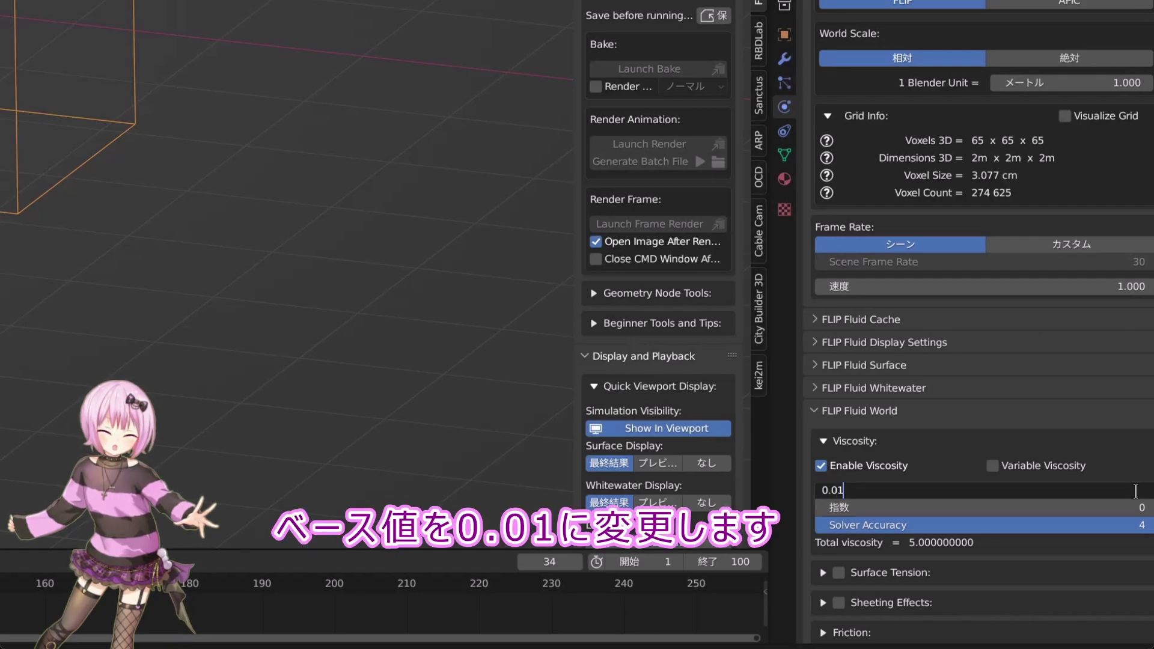
pyautogui.press('Return')
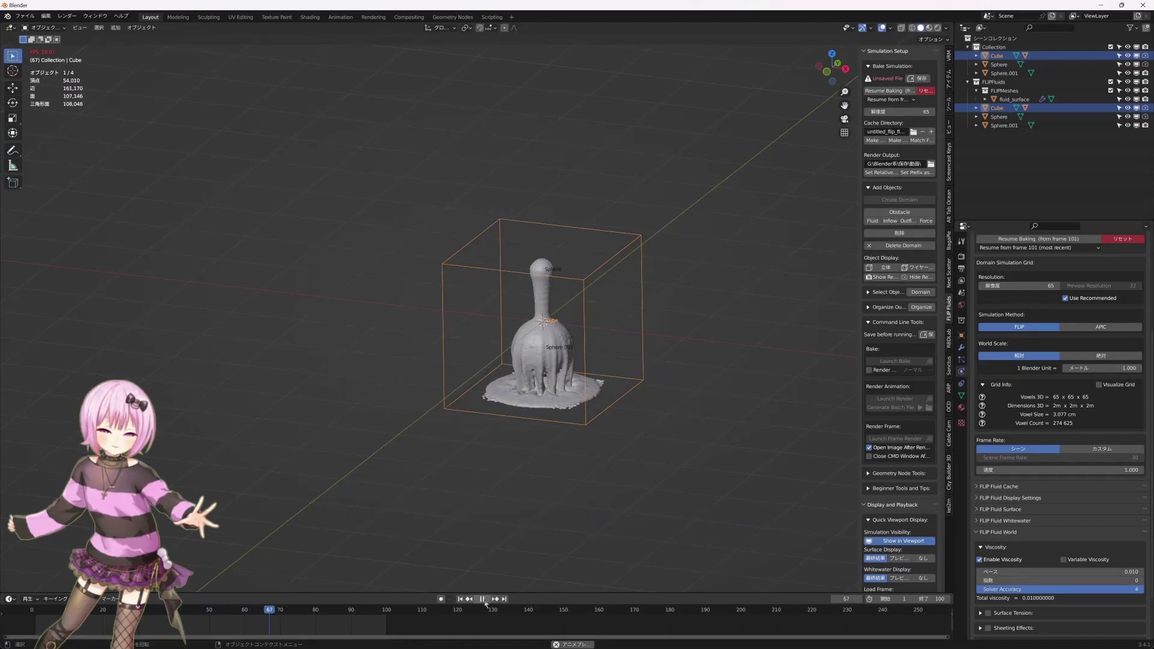
# - Pause playback at frame 91, then zoom and orbit to inspect the viscous fluid
pyautogui.click(484, 600)
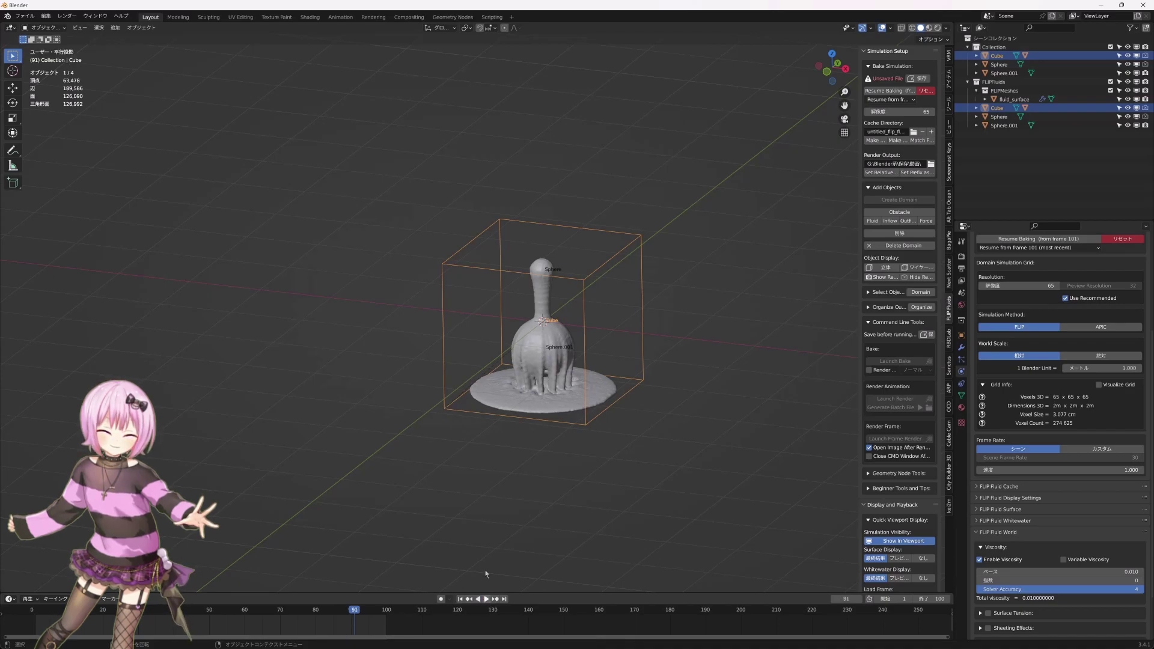
pyautogui.scroll(3, 531, 343)
pyautogui.scroll(5, 531, 344)
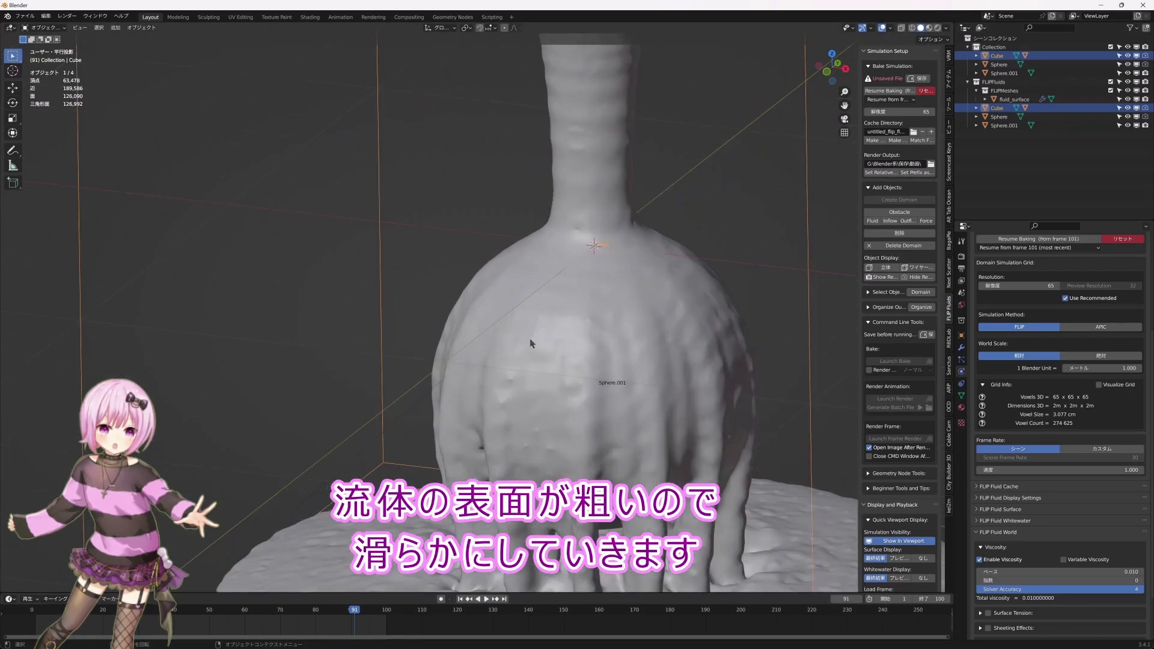
pyautogui.moveTo(531, 343); pyautogui.dragTo(550, 345, button='middle')
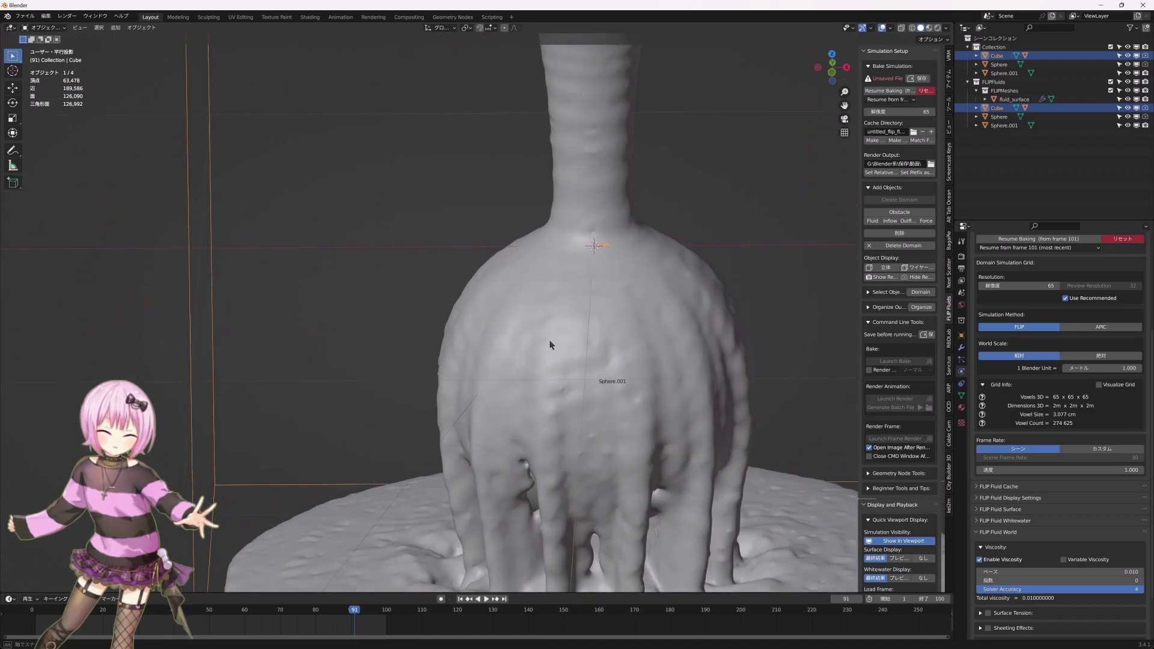
pyautogui.scroll(-4, 550, 345)
pyautogui.scroll(-3, 536, 334)
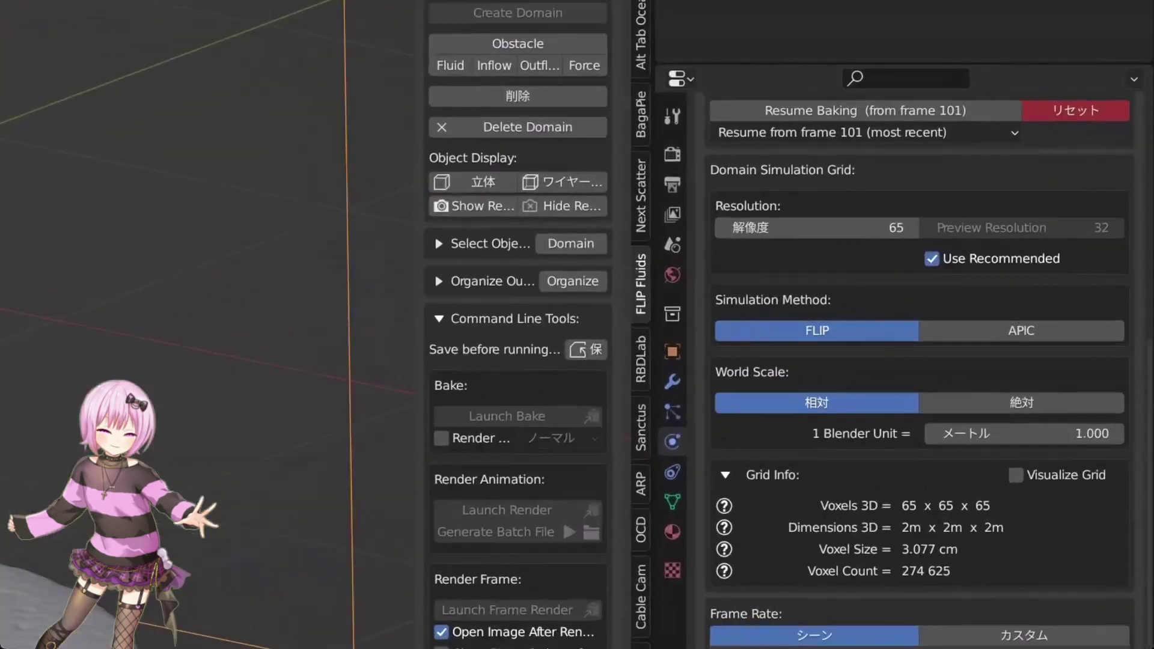
# - Give the fluid_surface Smooth modifier factor 1.5 and 8 repeats
pyautogui.click(557, 253)
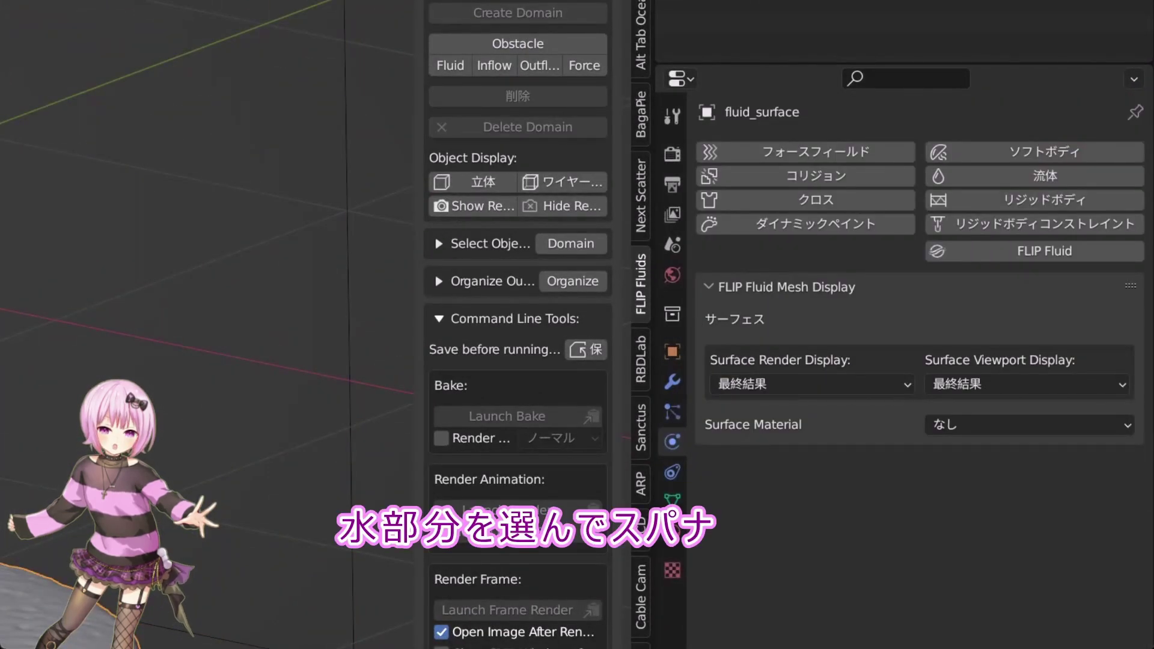
pyautogui.click(672, 385)
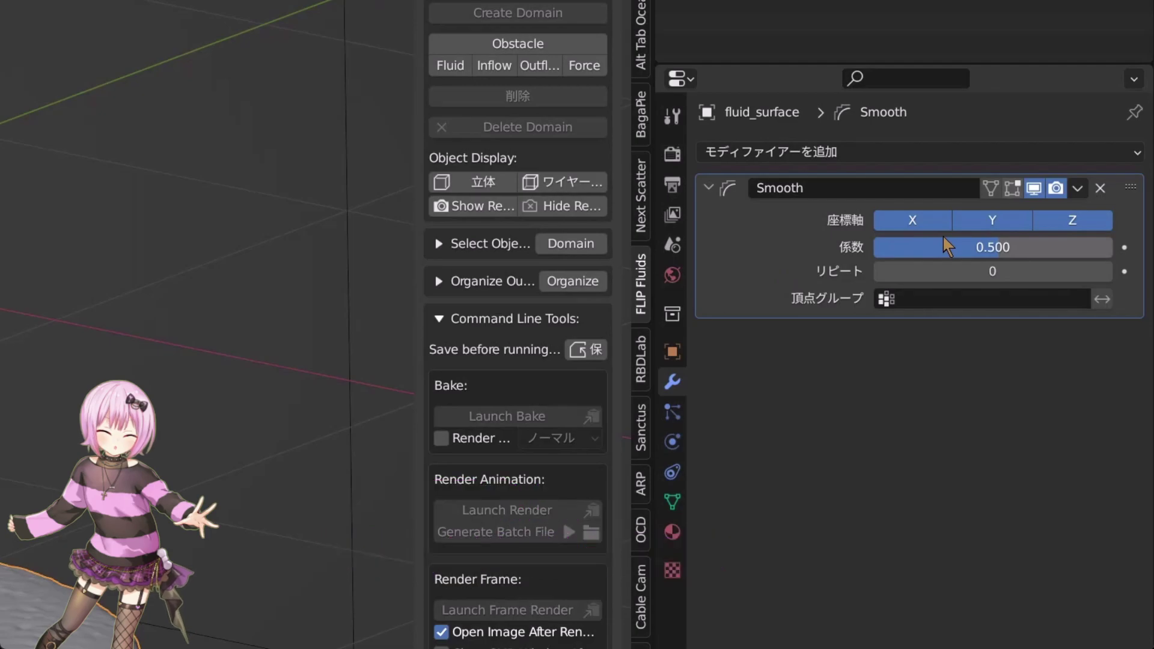
pyautogui.click(995, 246)
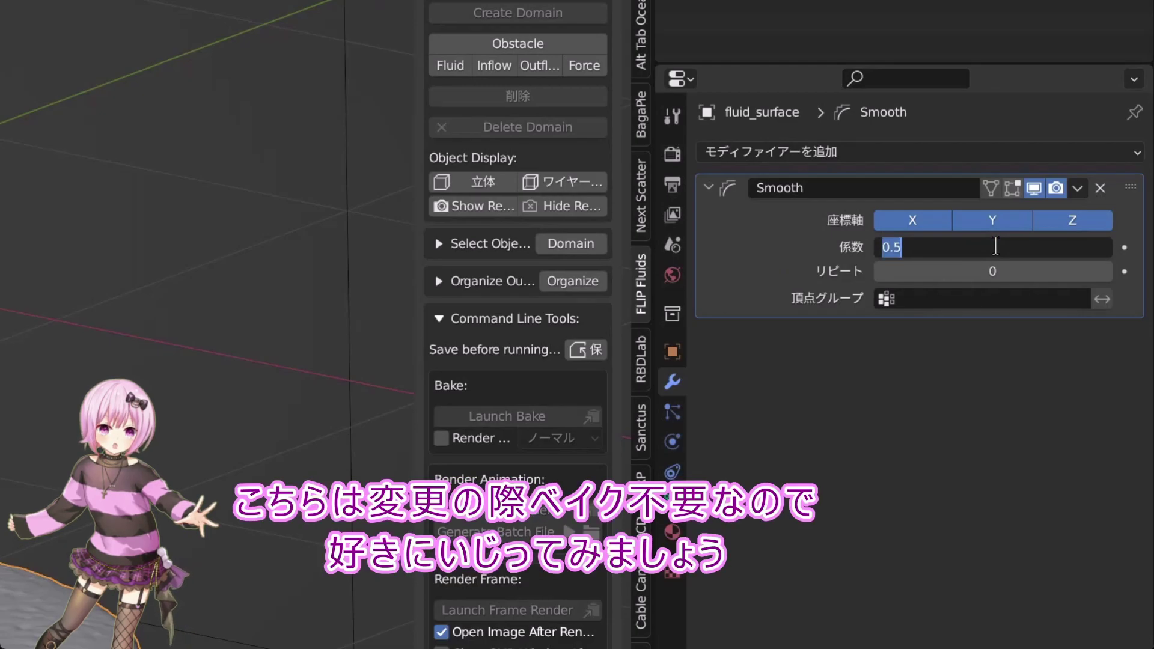
pyautogui.write('1')
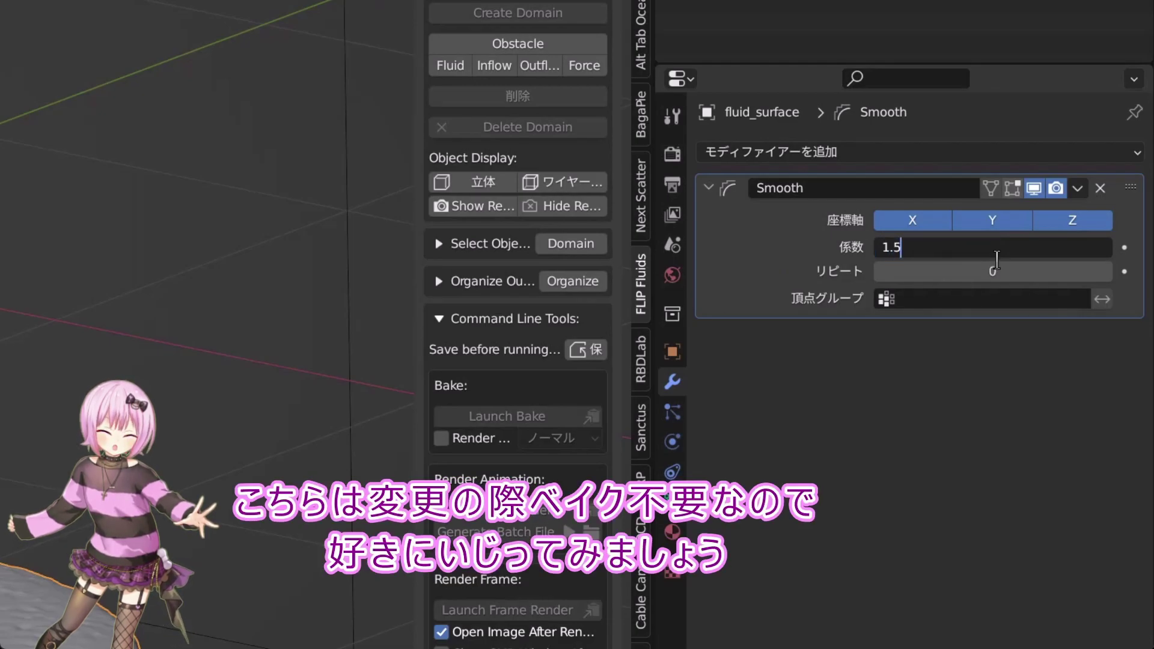
pyautogui.press('Return')
pyautogui.click(1106, 271)
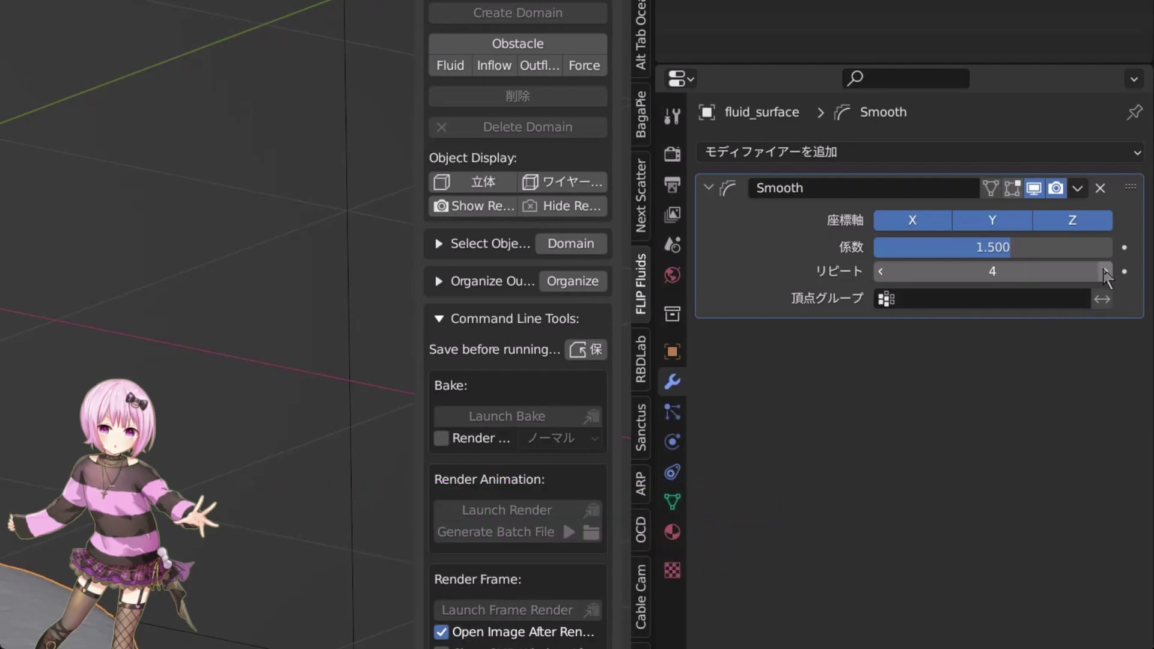
pyautogui.click(1106, 272)
pyautogui.click(1106, 271)
pyautogui.click(1106, 271)
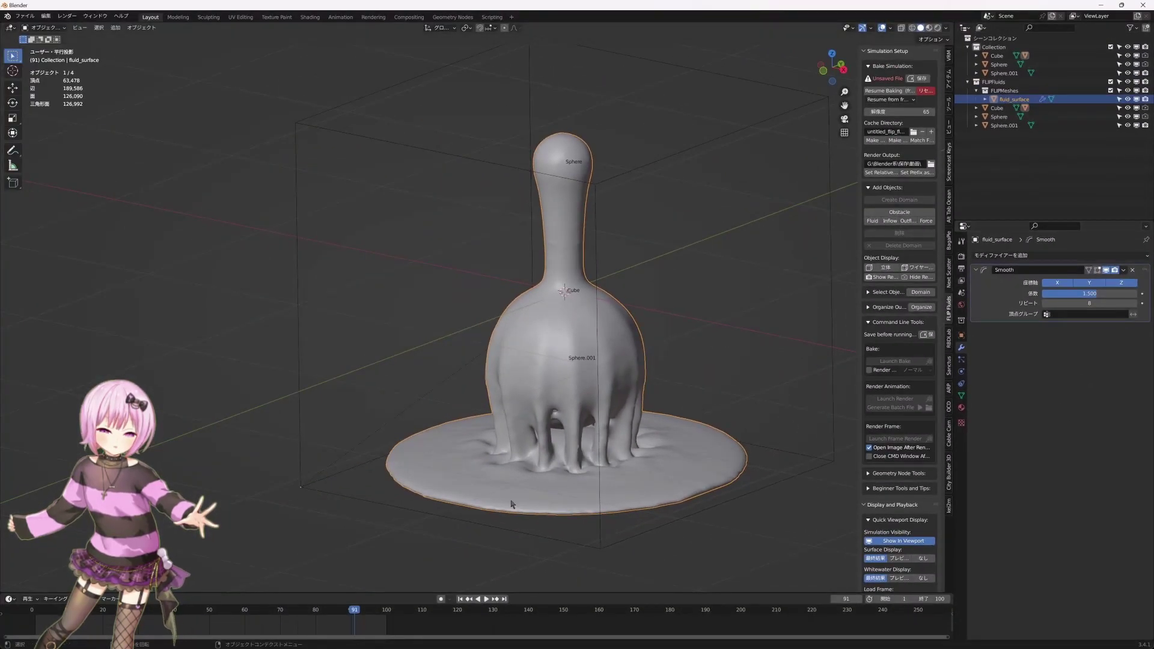
# - Play the smoothed fluid and lower the Smooth repeat count to 4 for comparison
pyautogui.click(486, 599)
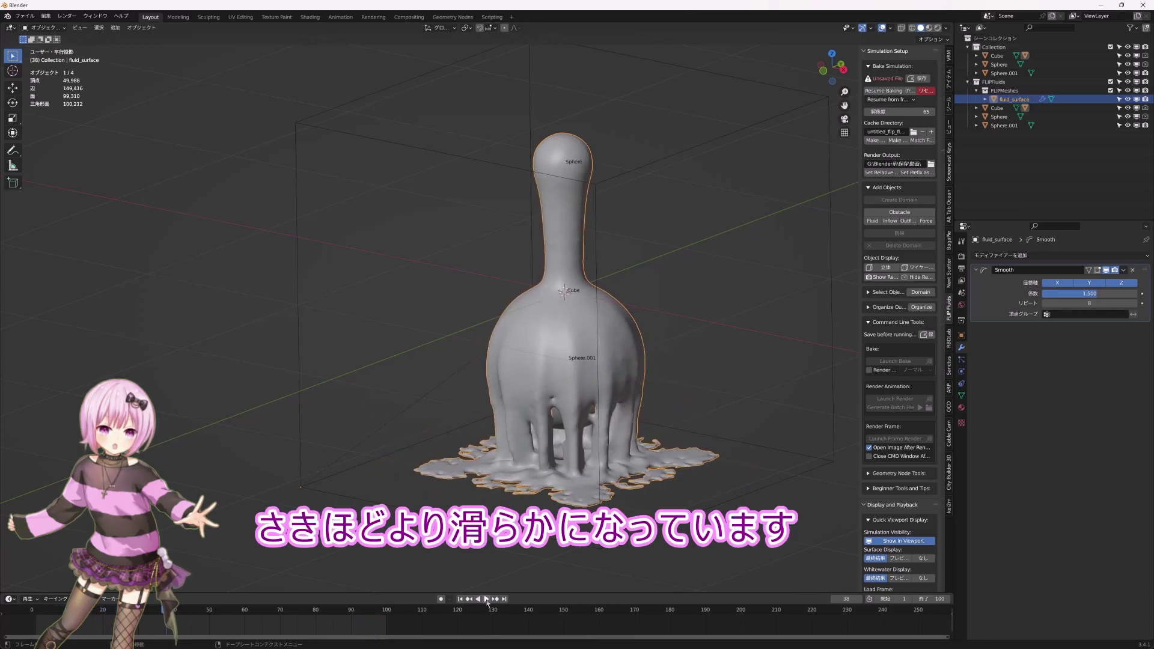
pyautogui.scroll(4, 529, 364)
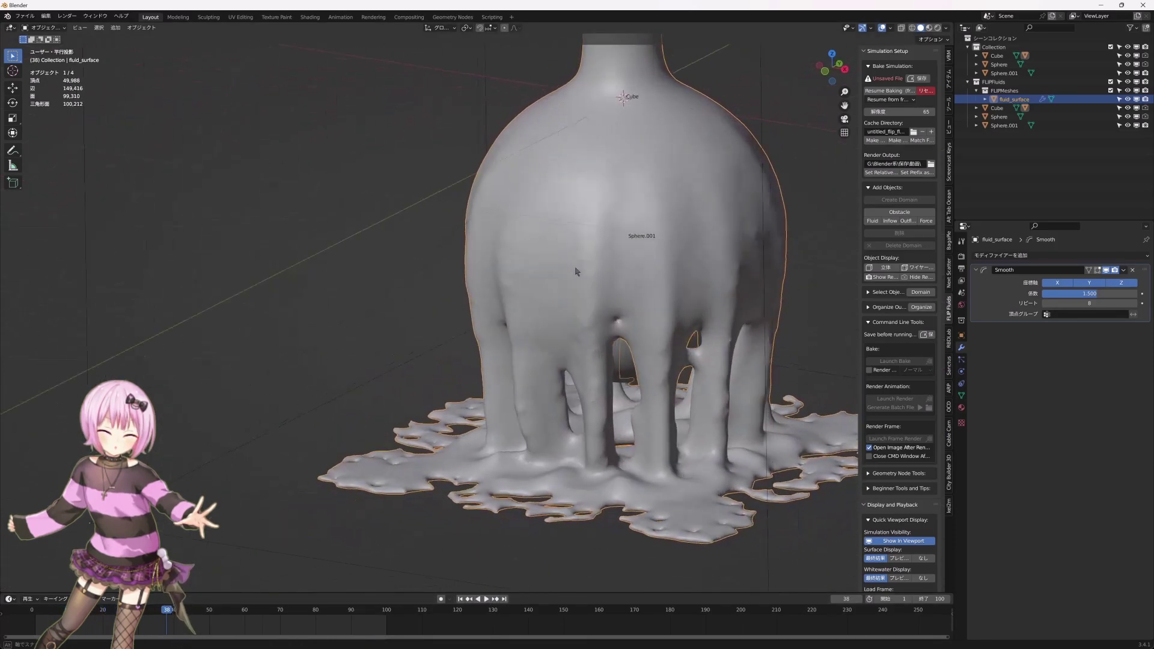
pyautogui.moveTo(1058, 304); pyautogui.dragTo(1047, 301)
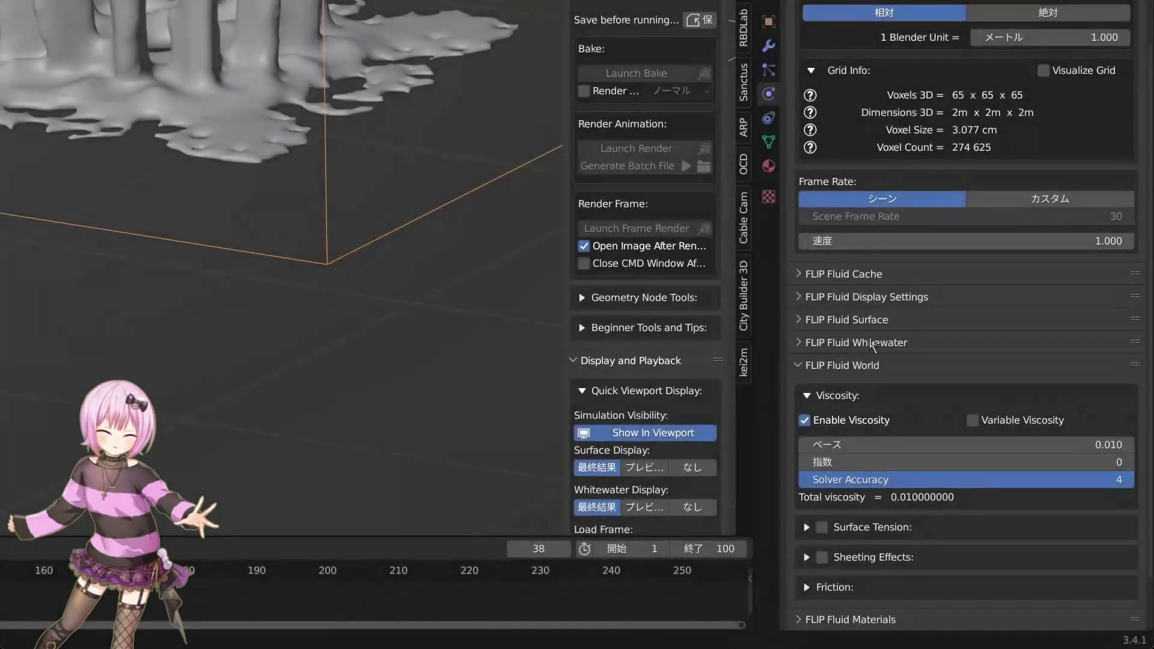
# - Enable domain surface tension with a base of 0.500, then replay the simulation
pyautogui.click(806, 528)
pyautogui.scroll(-2, 807, 533)
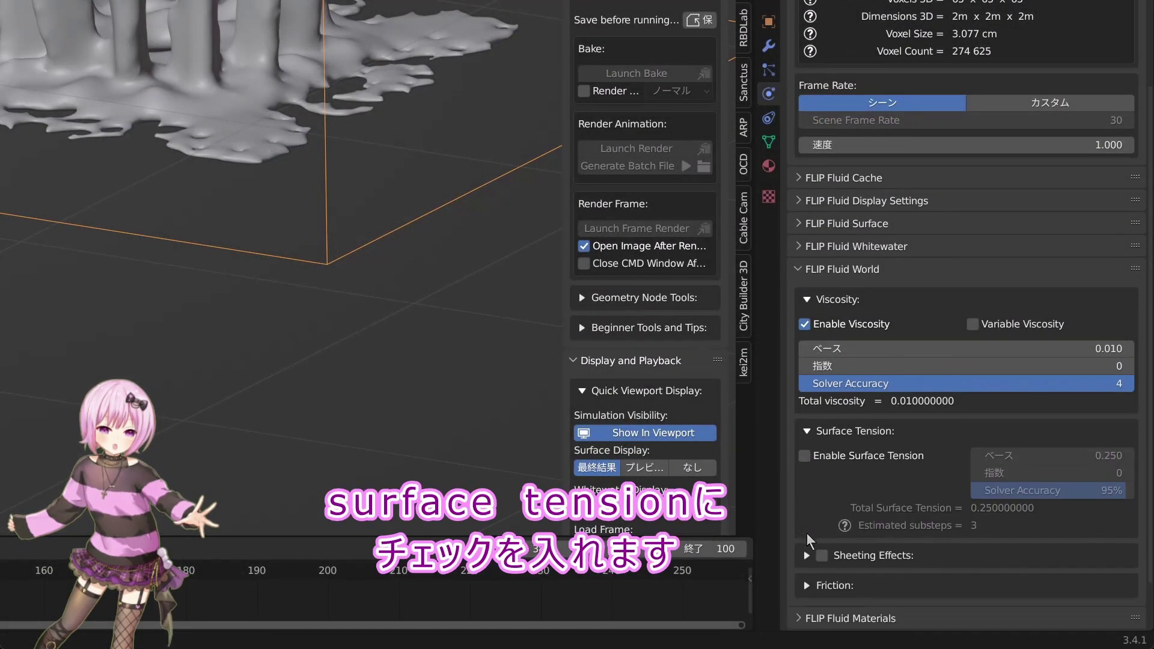
pyautogui.scroll(-2, 806, 481)
pyautogui.click(805, 431)
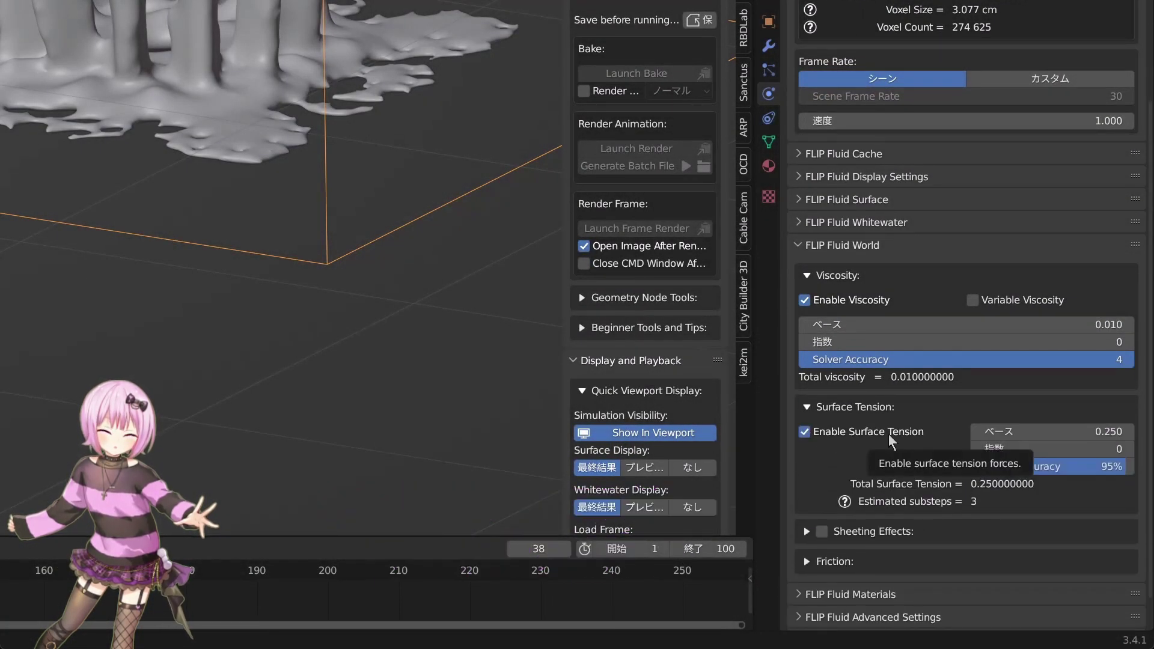
pyautogui.doubleClick(1076, 431)
pyautogui.write('0.5')
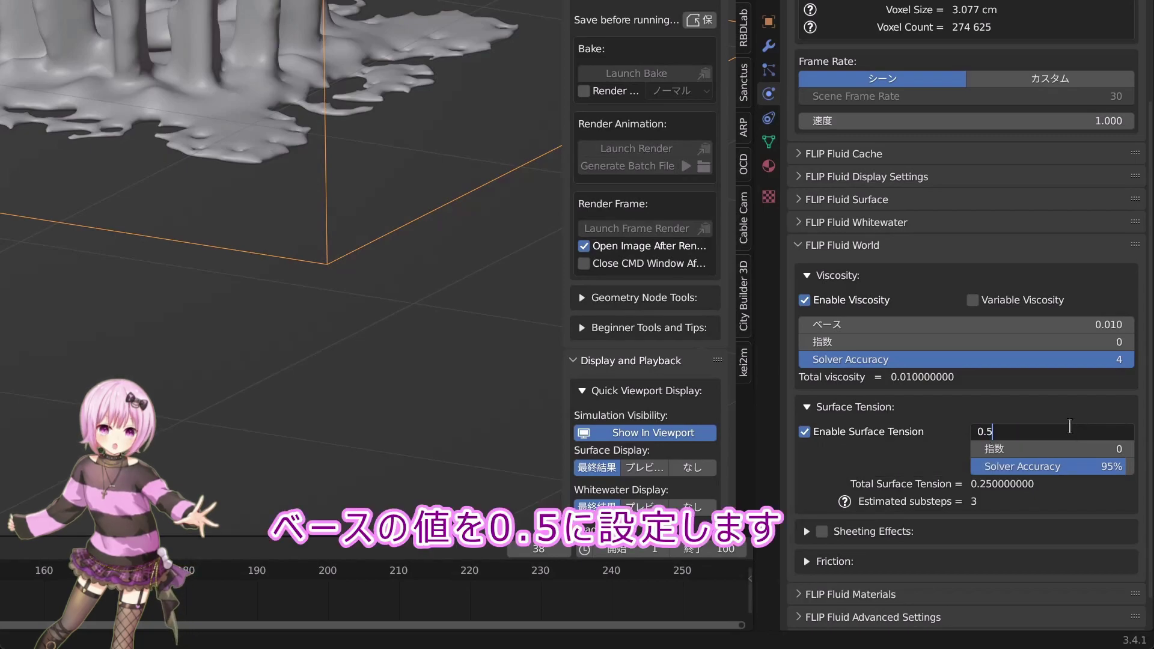
pyautogui.press('Return')
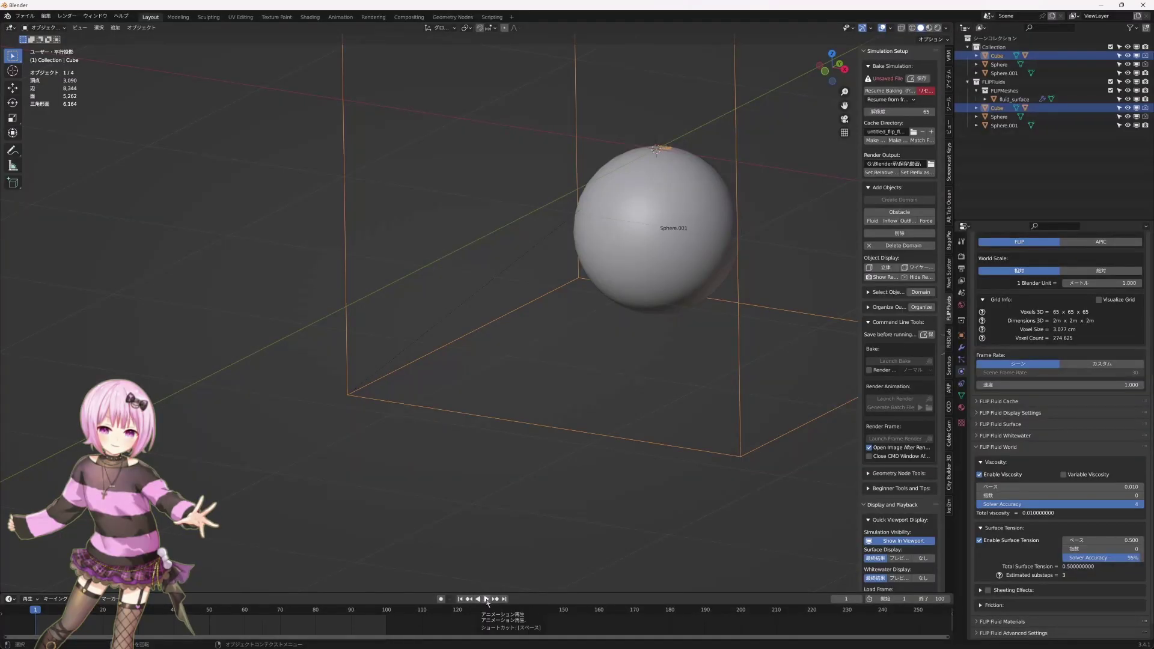
pyautogui.click(484, 600)
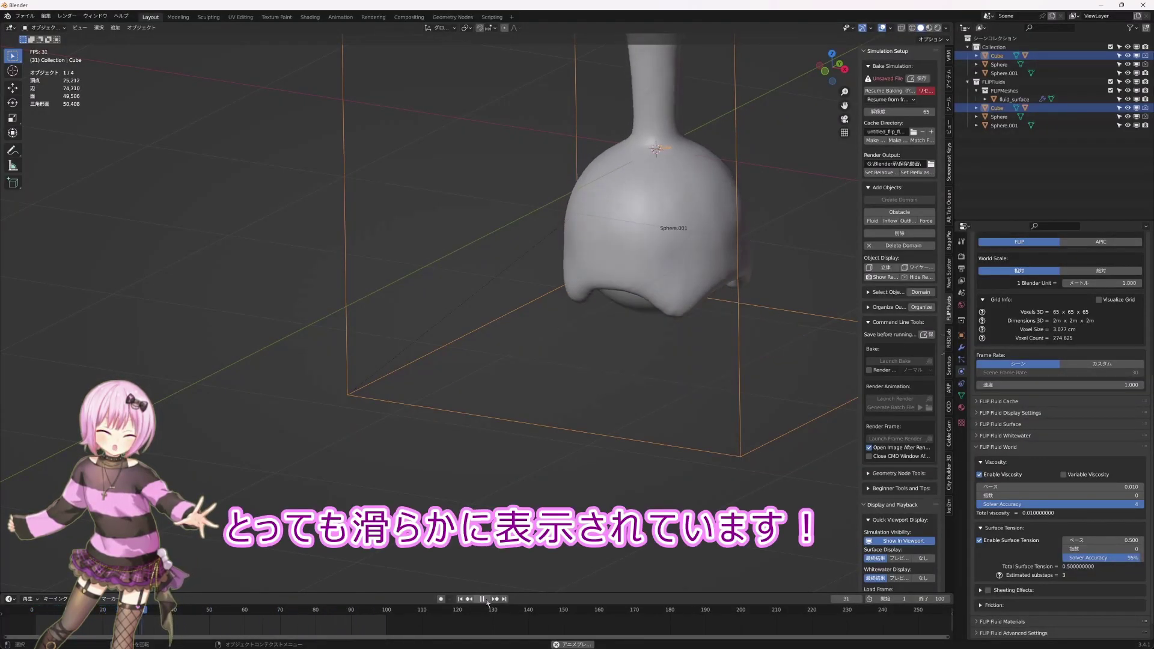
# - Pause the surface-tension playback at frame 85 to inspect the rounded puddle
pyautogui.click(488, 601)
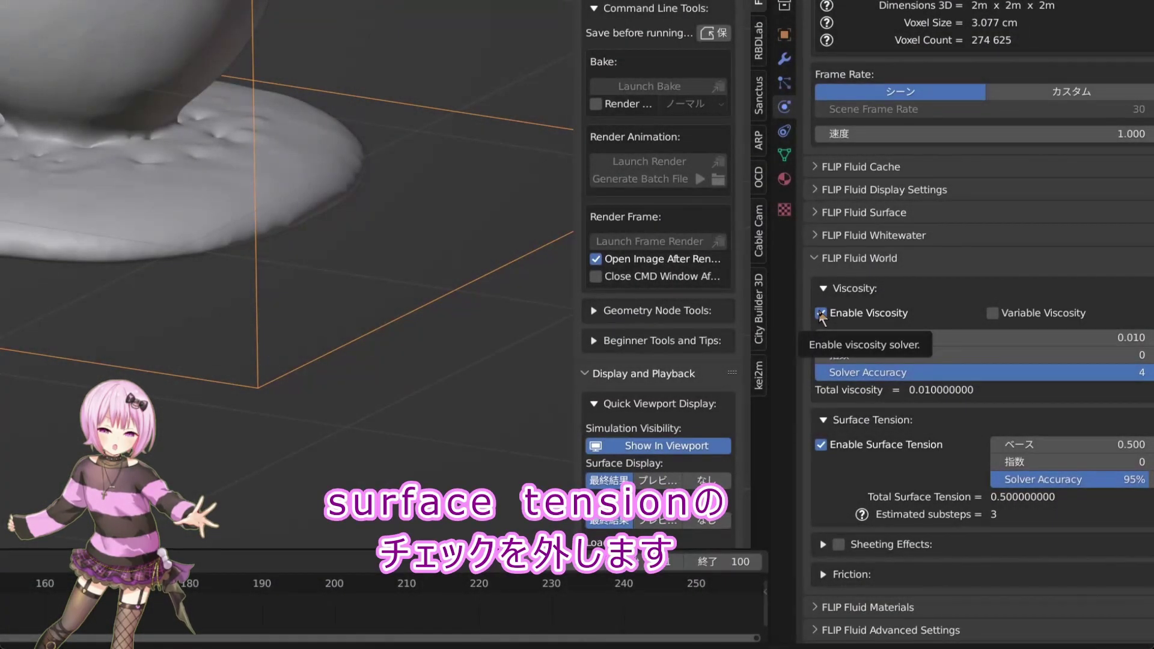
# - Disable surface tension and raise the domain viscosity base to 10
pyautogui.click(827, 445)
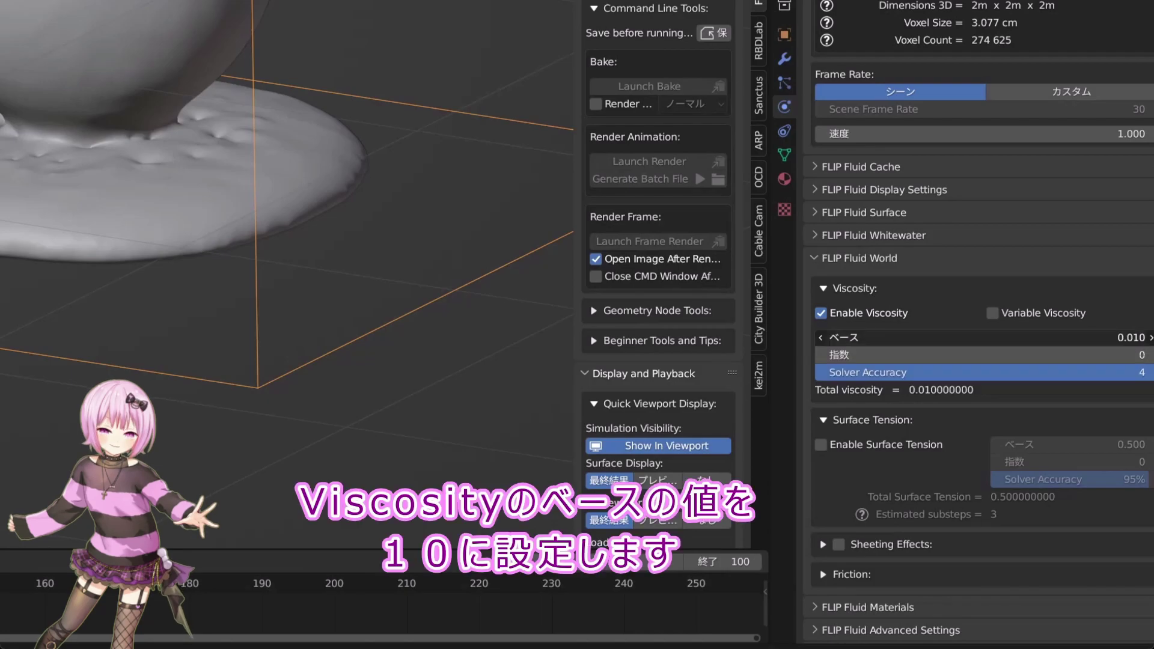
pyautogui.click(1132, 341)
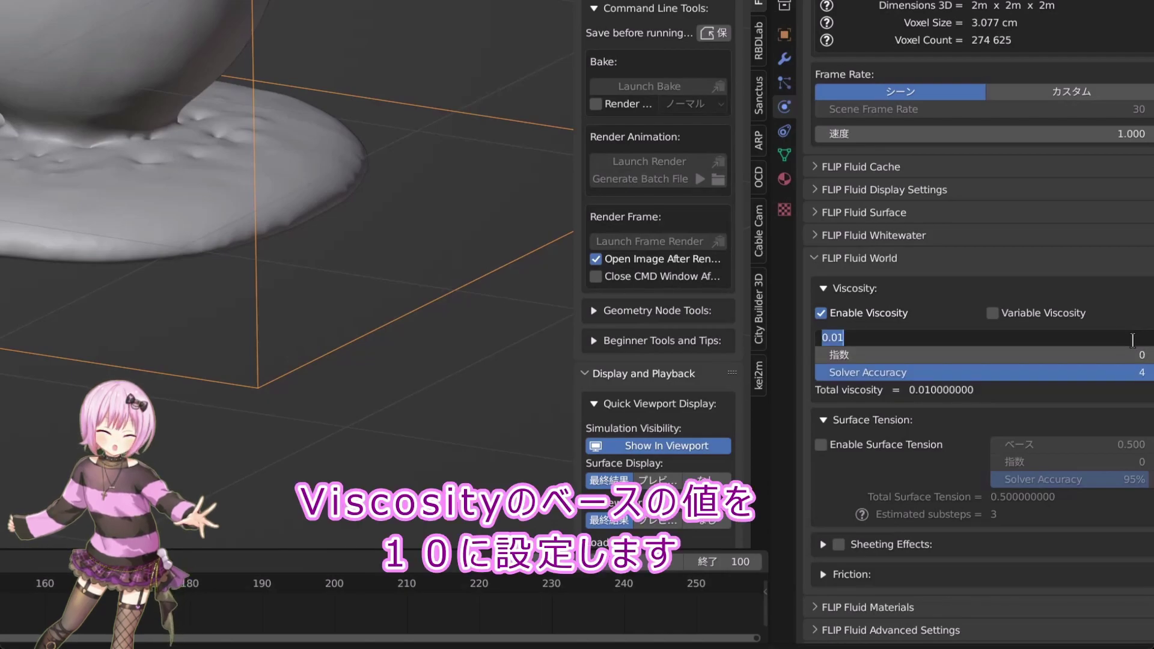
pyautogui.write('10')
pyautogui.press('Return')
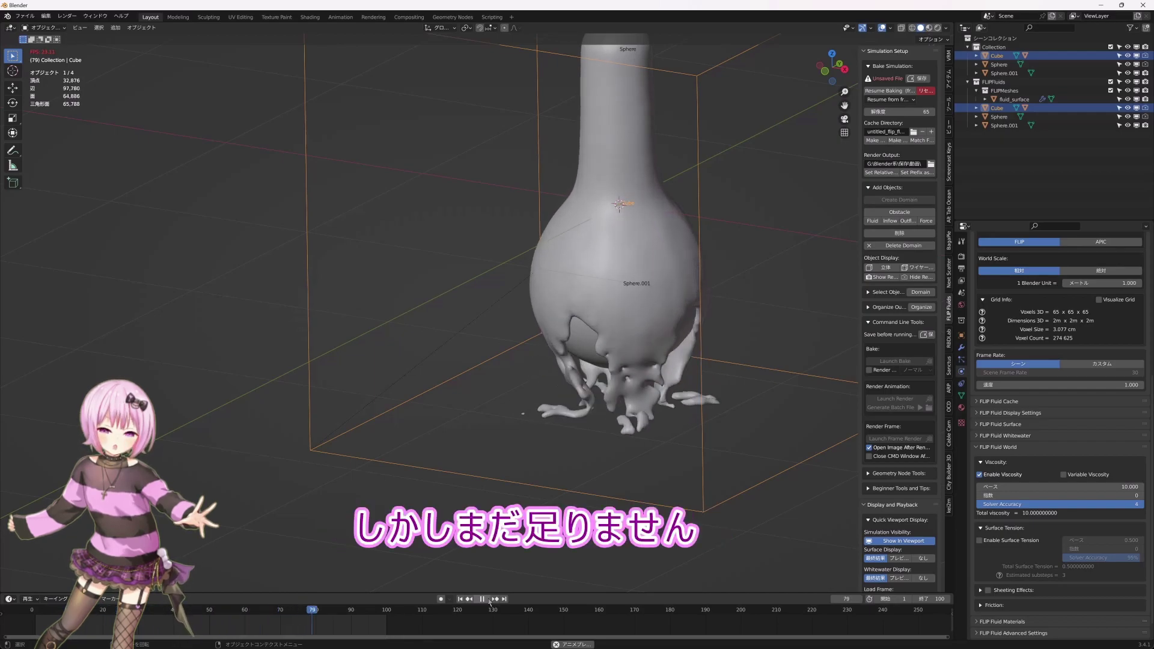
# - Pause the high-viscosity playback at frame 88 to inspect the thick fluid
pyautogui.click(490, 603)
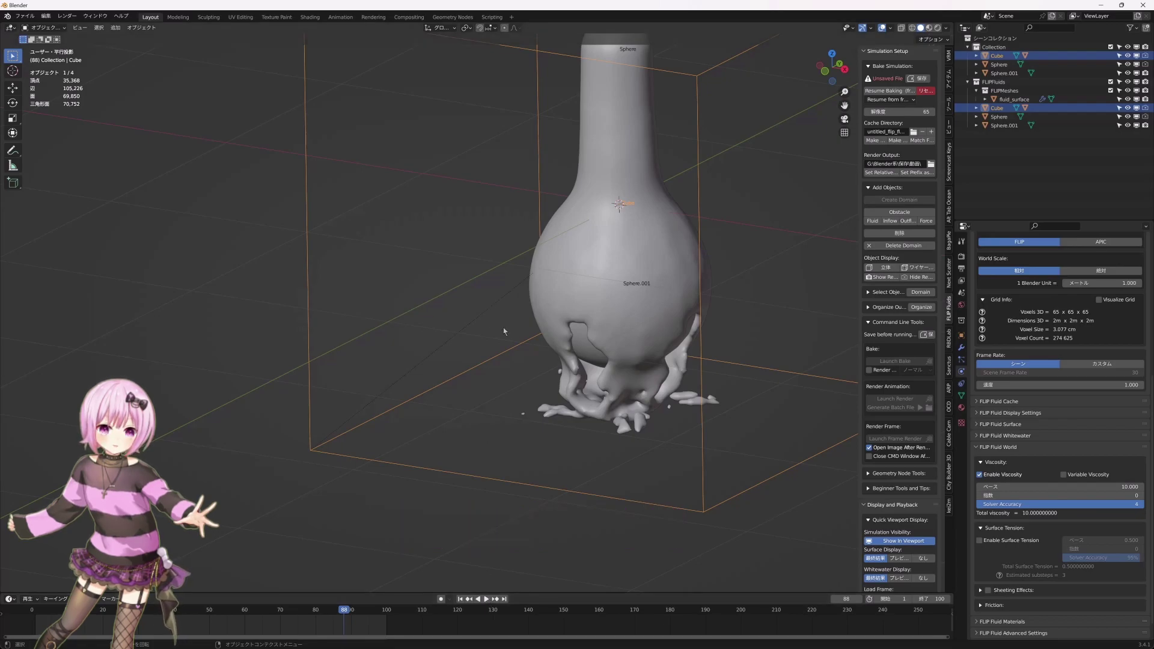
# - Give the Sphere.001 obstacle a friction of 1.00
pyautogui.click(586, 355)
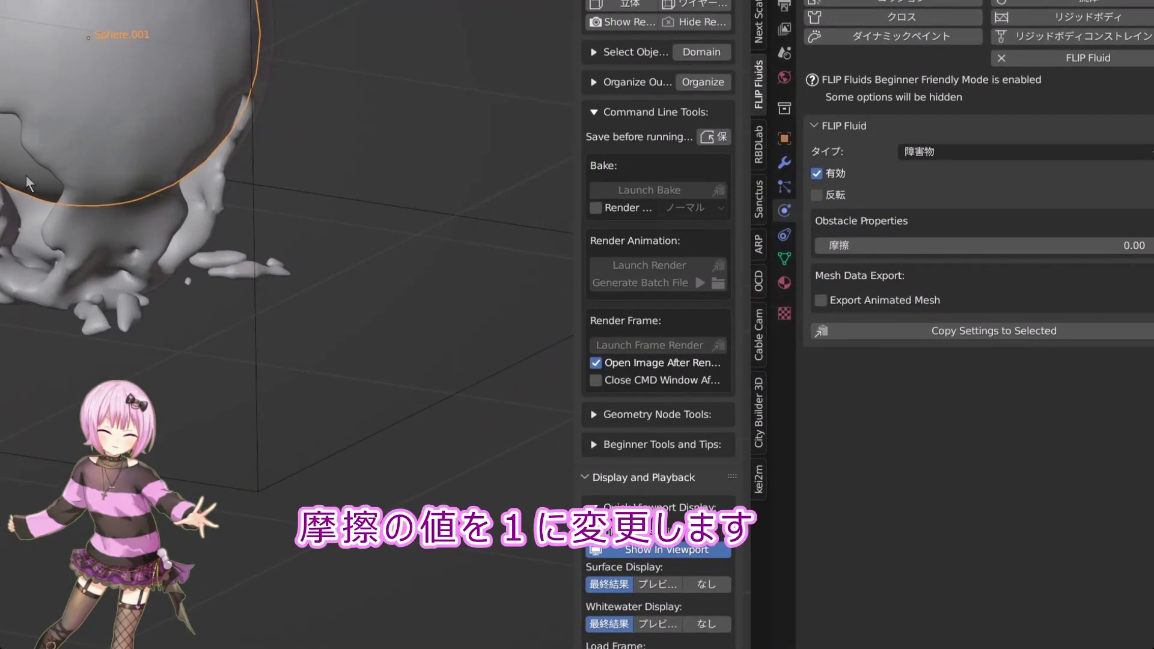
pyautogui.click(1067, 245)
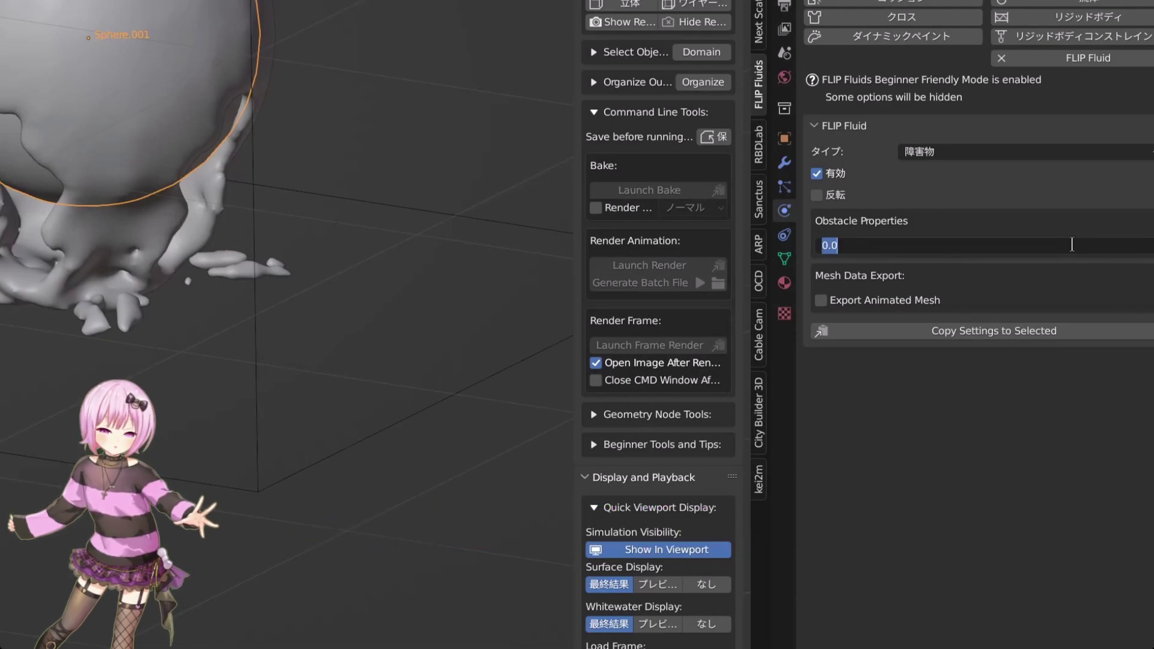
pyautogui.write('1')
pyautogui.press('Return')
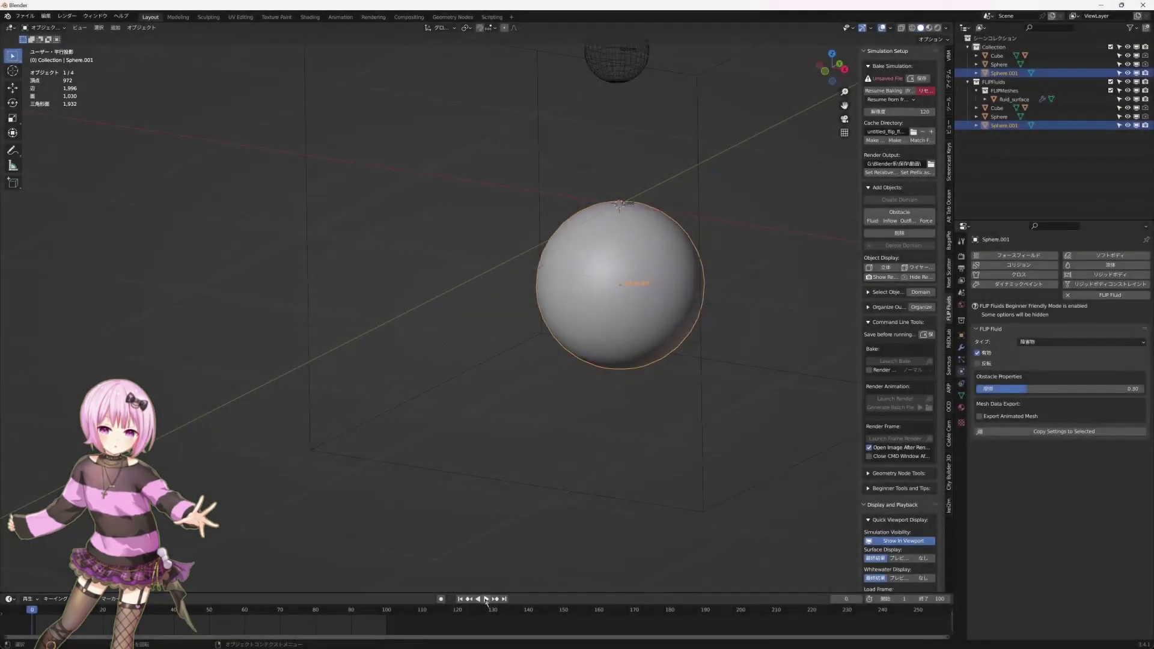
# - Play the simulation to watch liquid pour onto the higher-friction sphere
pyautogui.click(485, 600)
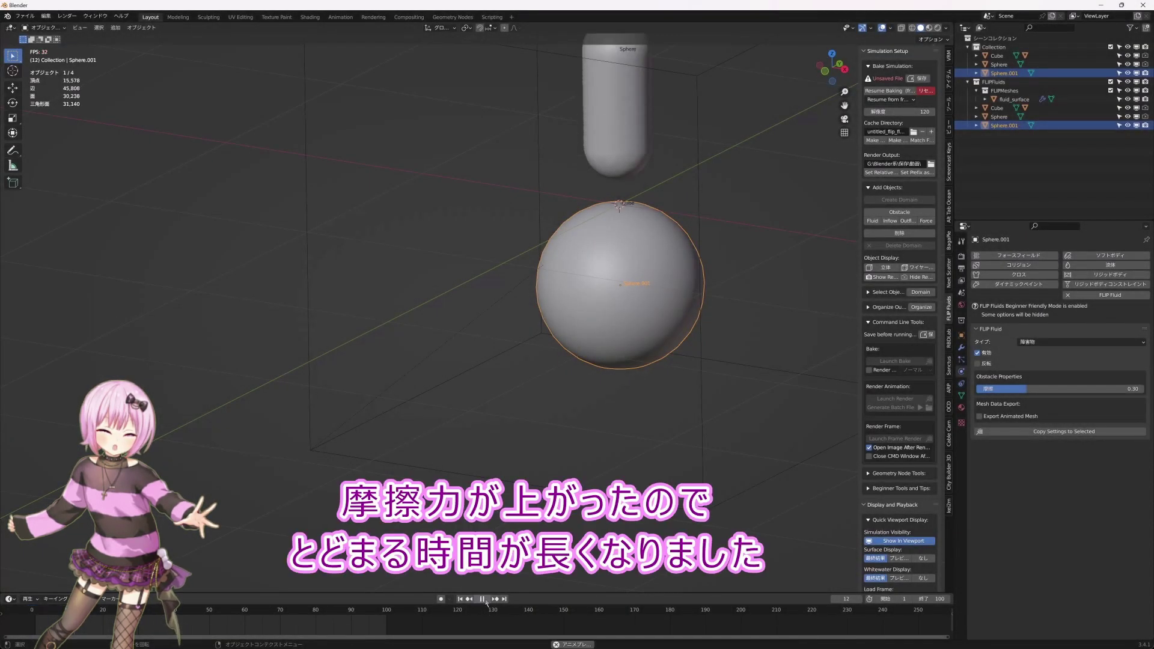